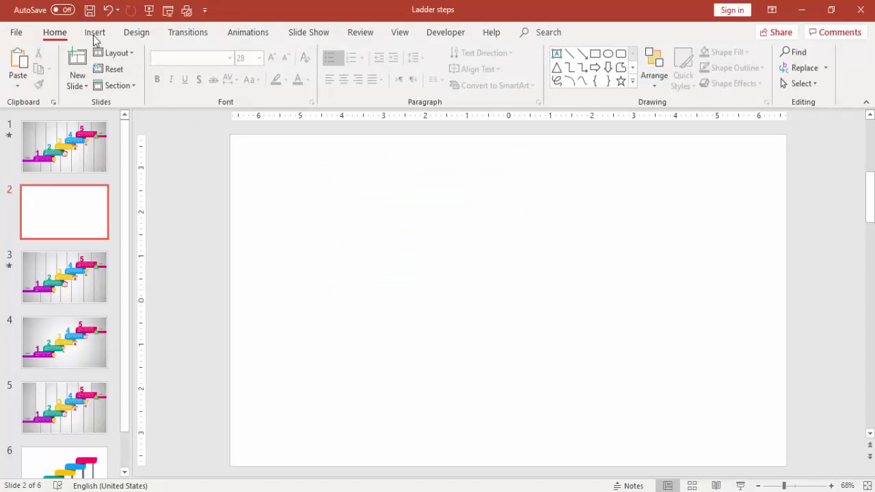
Draw a Diagonal Corners Rounded rectangle in the lower left of slide 2.
left_click(95, 34)
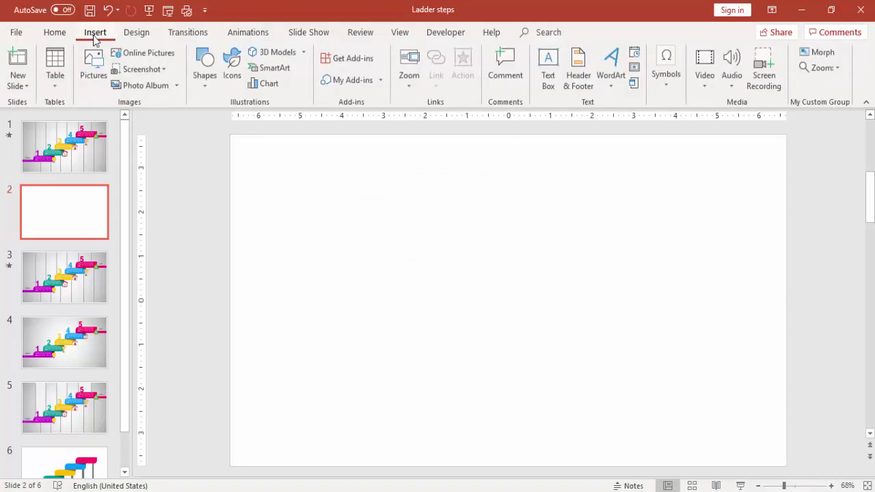
left_click(206, 83)
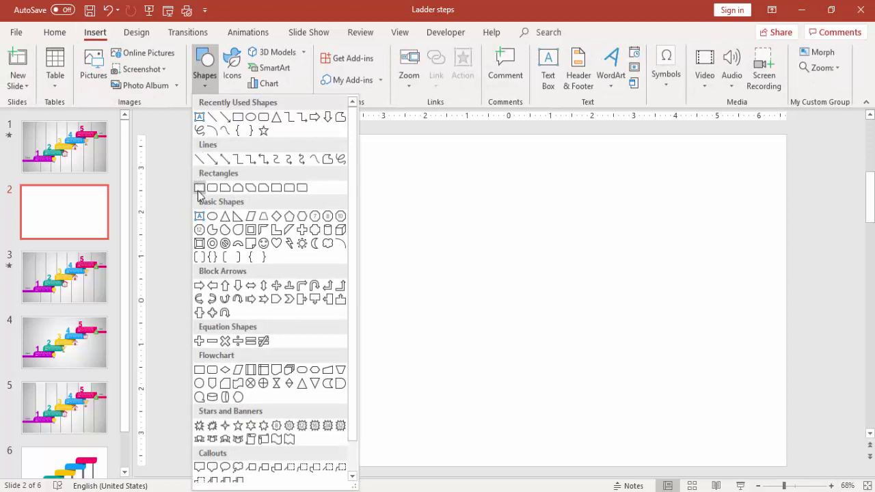
left_click(302, 188)
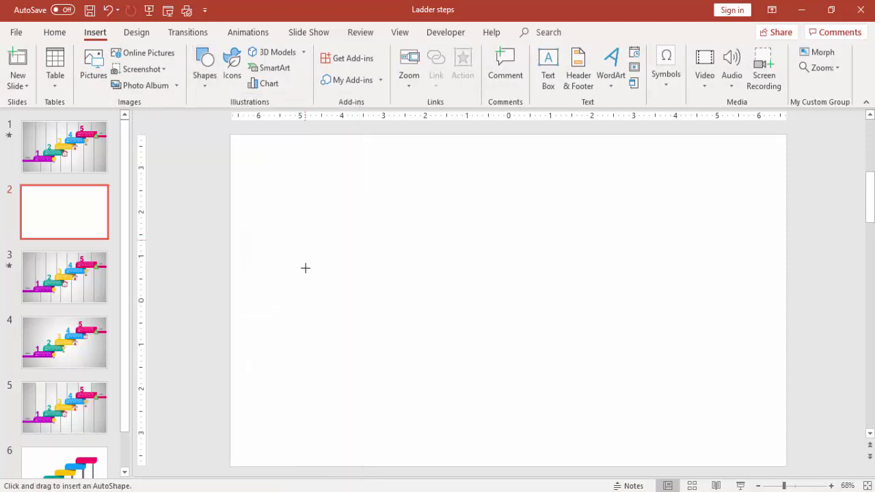
left_click_drag(322, 344, 497, 387)
Resize the rectangle to 0.9" high and 3.5" wide.
left_click(794, 58)
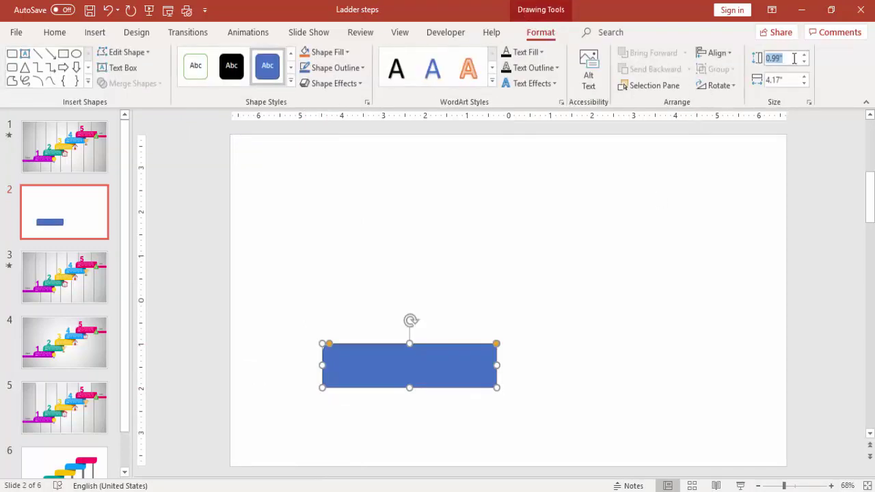
type("1")
left_click(792, 80)
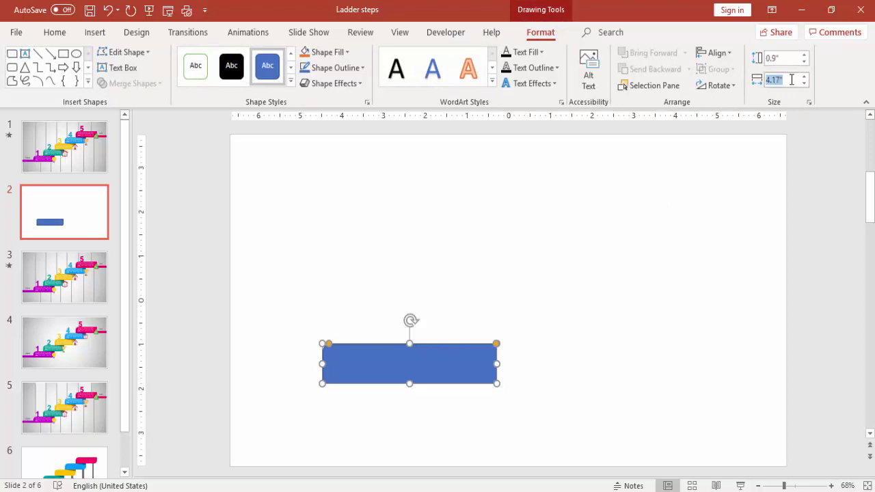
type("3.5")
key("Return")
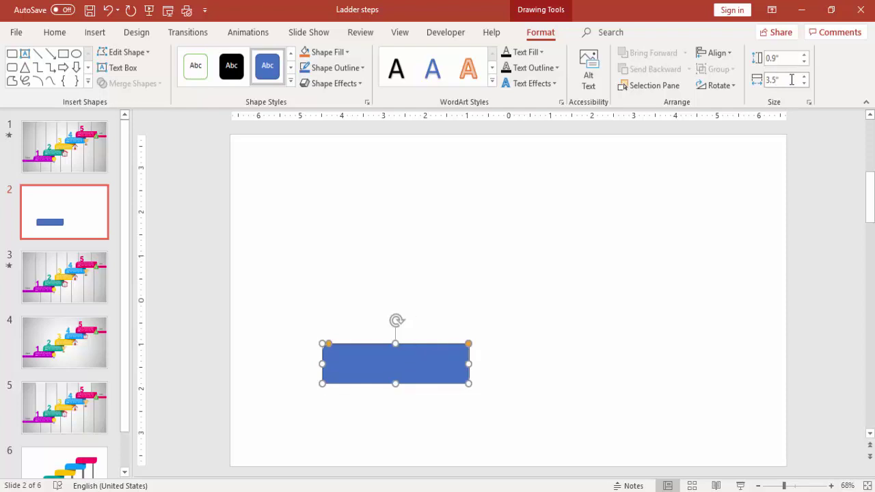
Round the rectangle's diagonal corners more and nudge it slightly left and down.
left_click(596, 307)
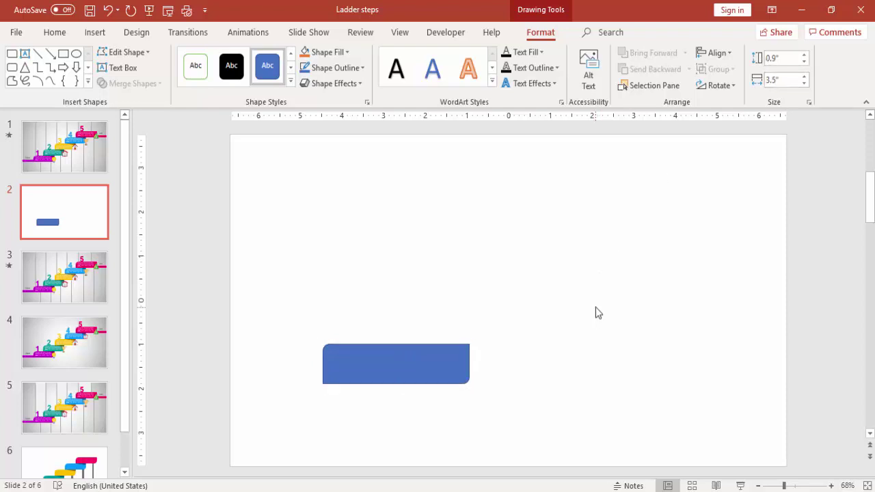
double_click(443, 352)
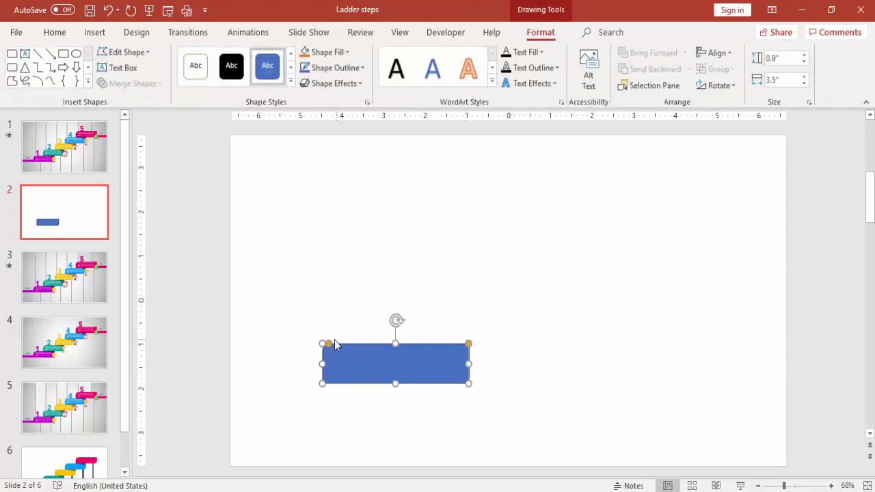
left_click_drag(329, 344, 342, 346)
left_click_drag(411, 367, 400, 376)
Remove the step's outline and fill it green.
left_click(352, 68)
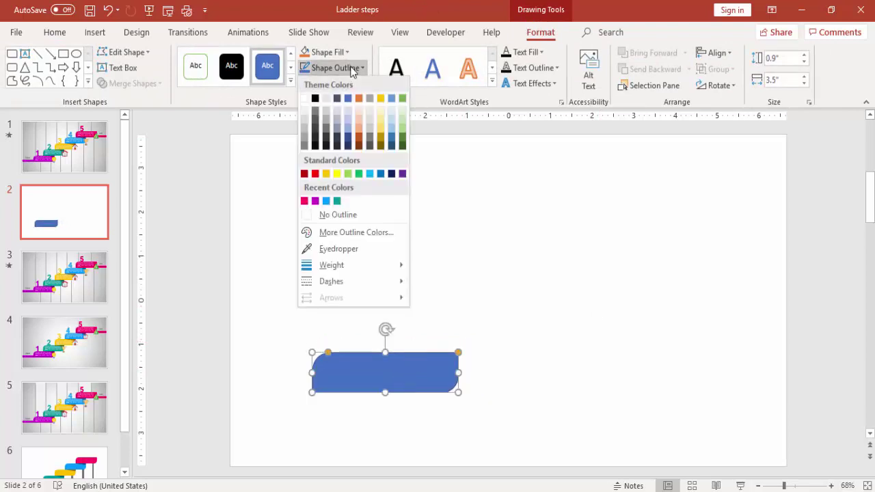
left_click(340, 217)
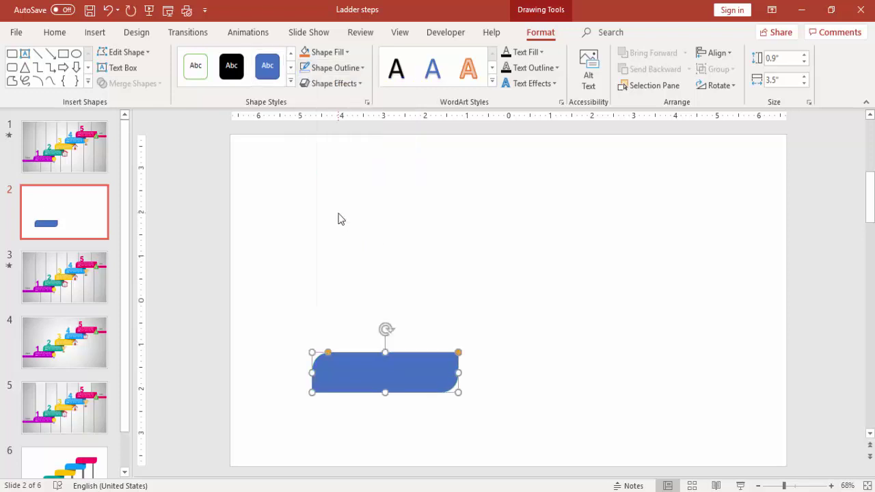
left_click(329, 53)
left_click(360, 160)
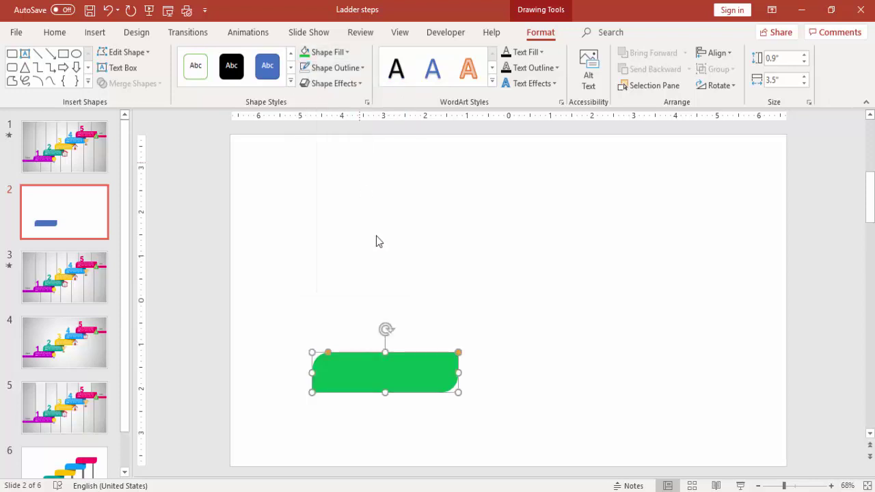
left_click(502, 310)
Duplicate the green step up and to the right and fill the copy pink.
left_click(400, 372)
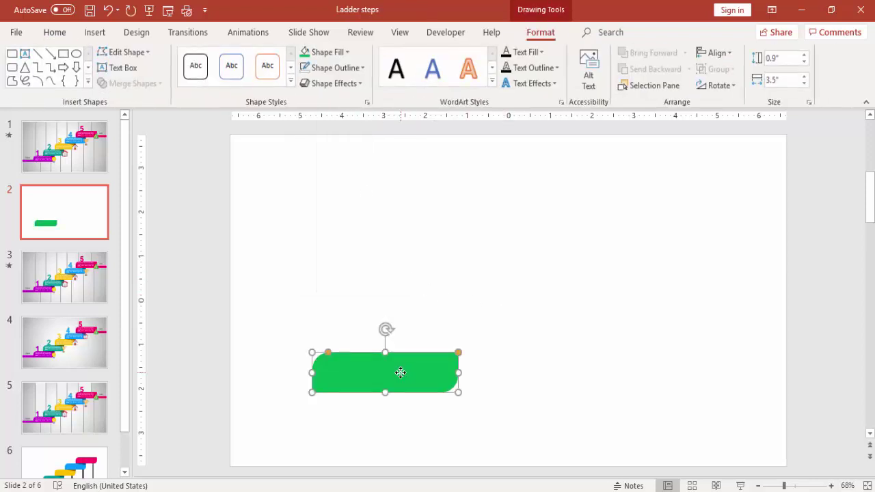
left_click_drag(400, 373, 462, 339)
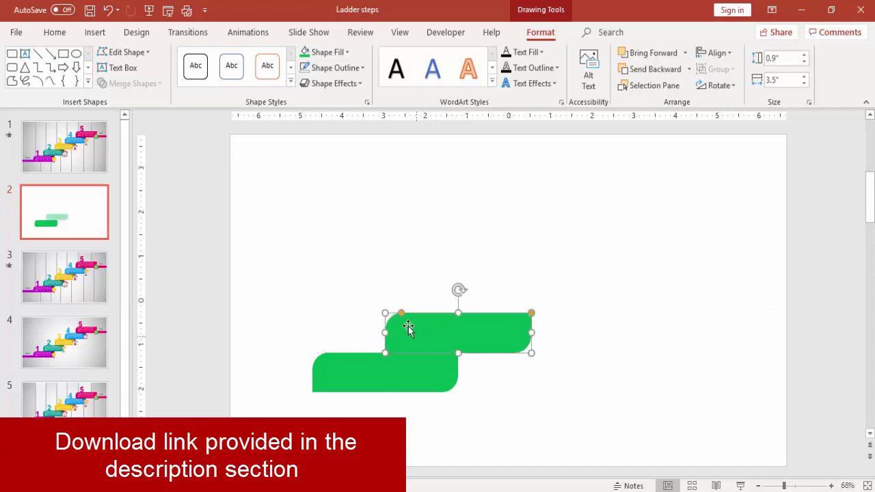
left_click(336, 53)
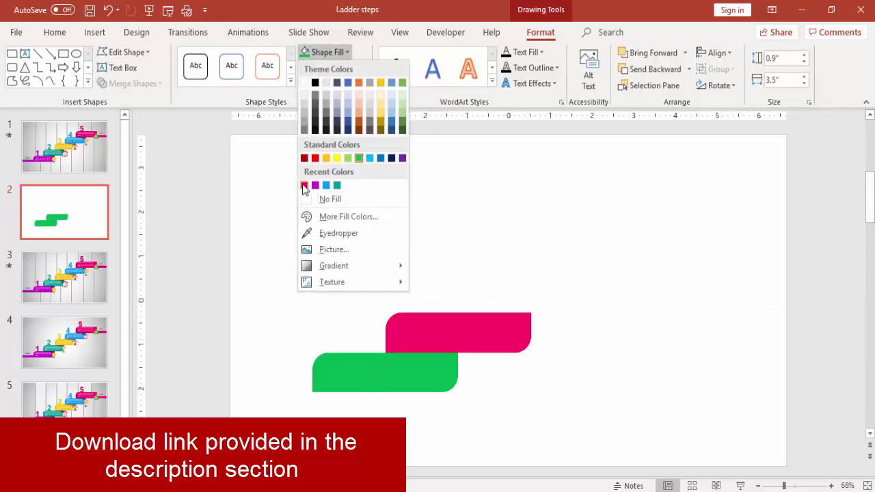
left_click(304, 185)
left_click(516, 270)
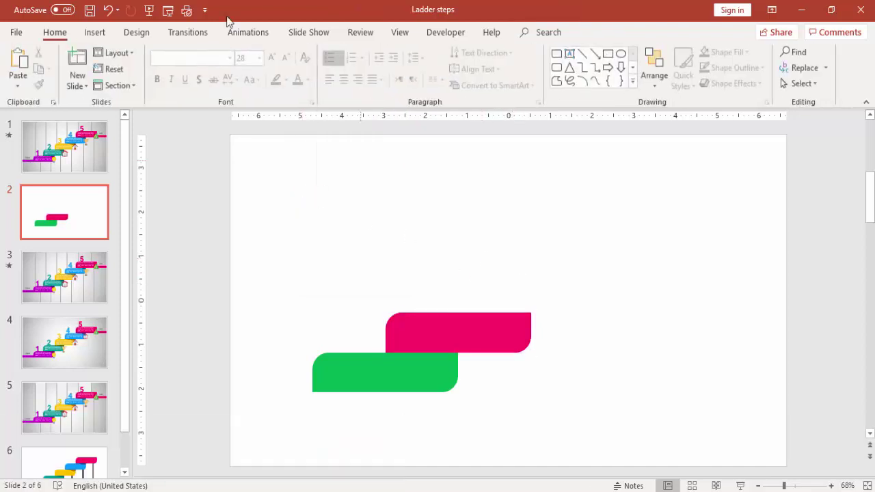
Draw a thin 0.28" by 1.75" rectangle without outline where the two steps meet.
left_click(96, 36)
left_click(205, 88)
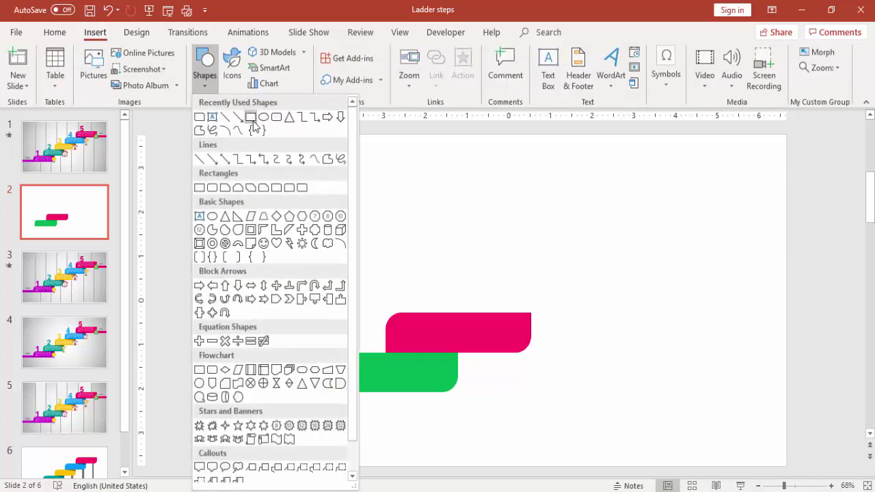
left_click(199, 188)
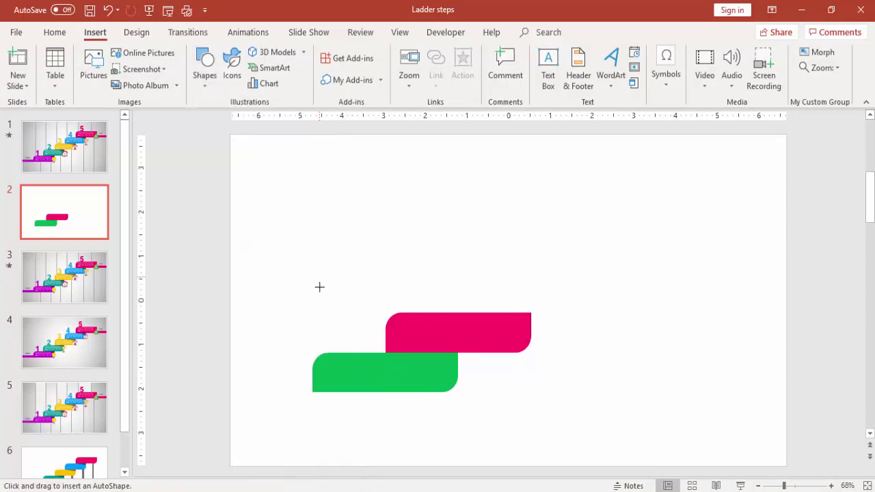
left_click_drag(385, 353, 456, 365)
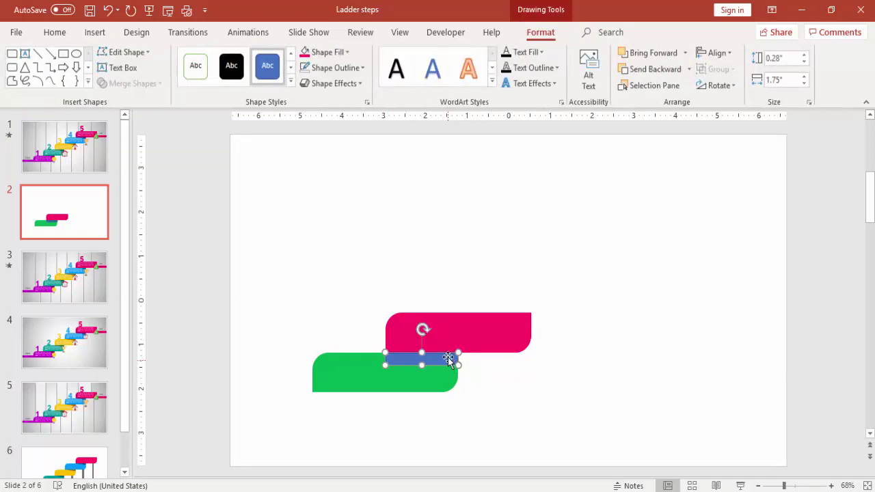
left_click(351, 69)
left_click(338, 214)
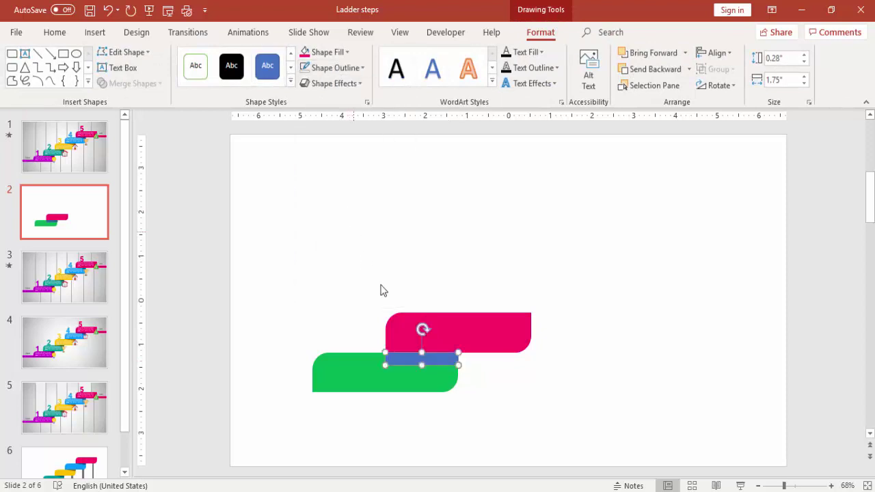
right_click(433, 361)
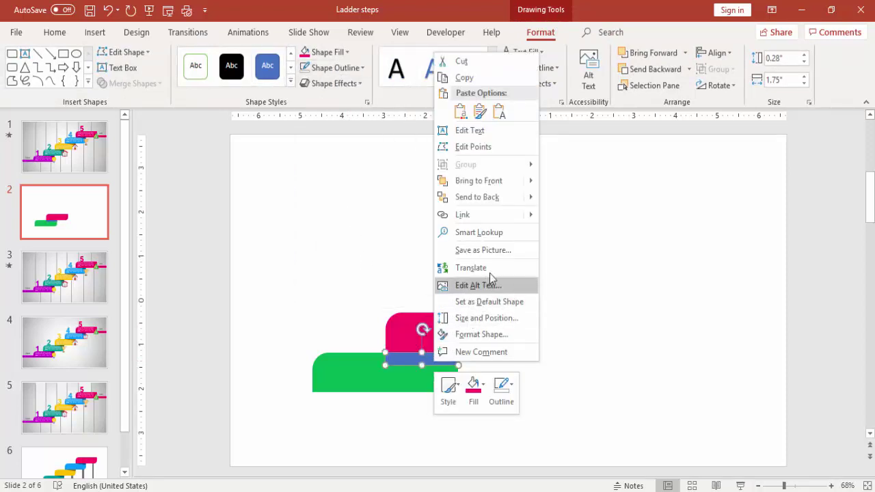
Give the bar a two-stop gradient fill running from white to black.
left_click(480, 334)
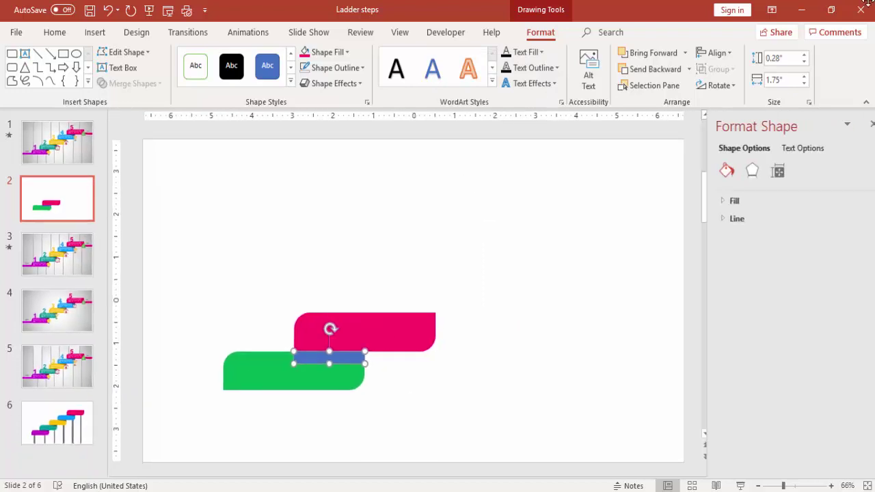
left_click(718, 205)
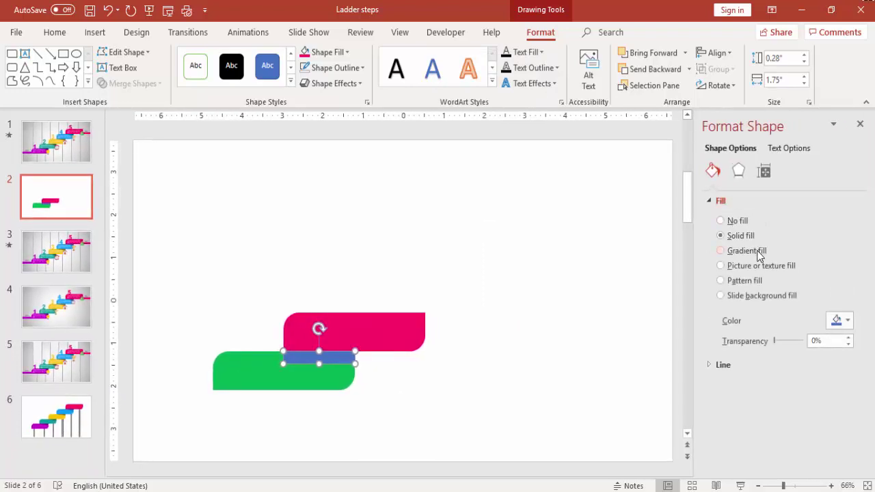
left_click(757, 251)
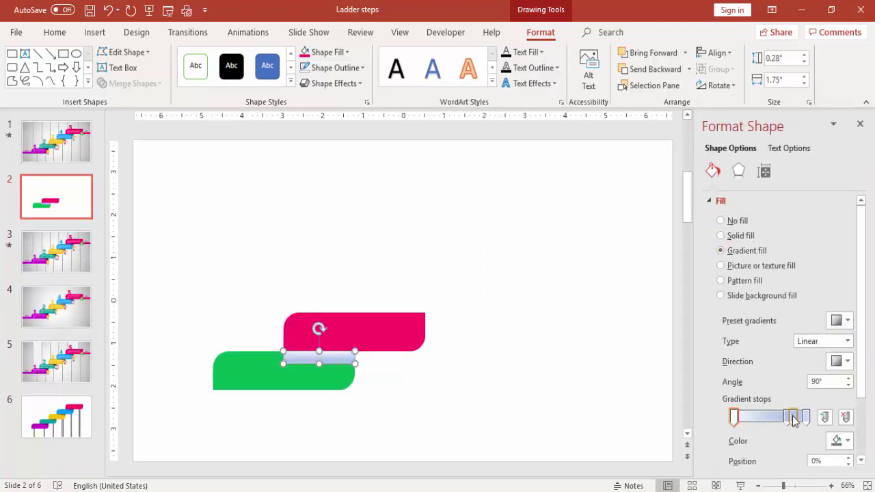
left_click(845, 417)
left_click(788, 417)
left_click(846, 417)
left_click(807, 417)
left_click(838, 440)
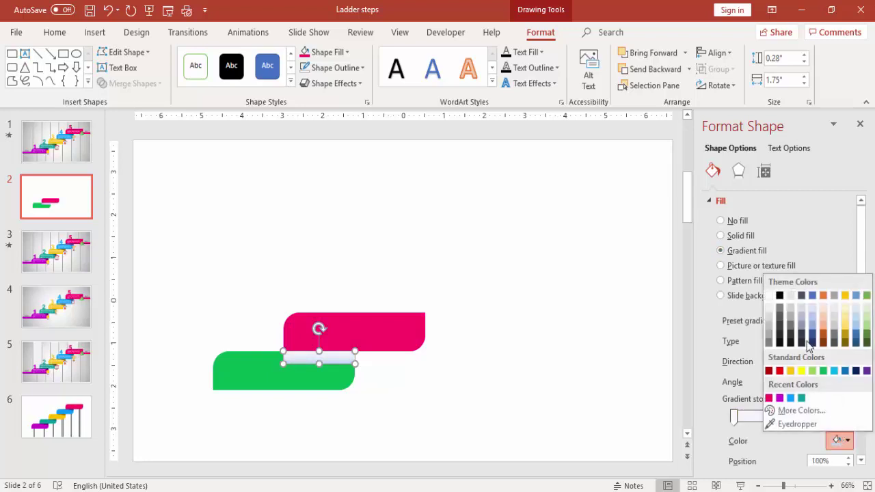
left_click(779, 296)
left_click(735, 418)
left_click(841, 439)
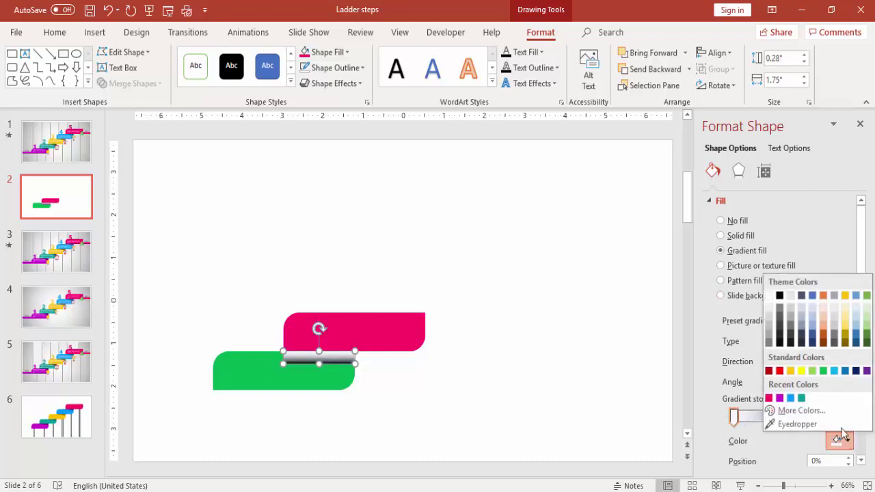
left_click(769, 296)
Make the white stop fully transparent and set a 45° diagonal gradient direction.
left_click_drag(863, 343, 866, 416)
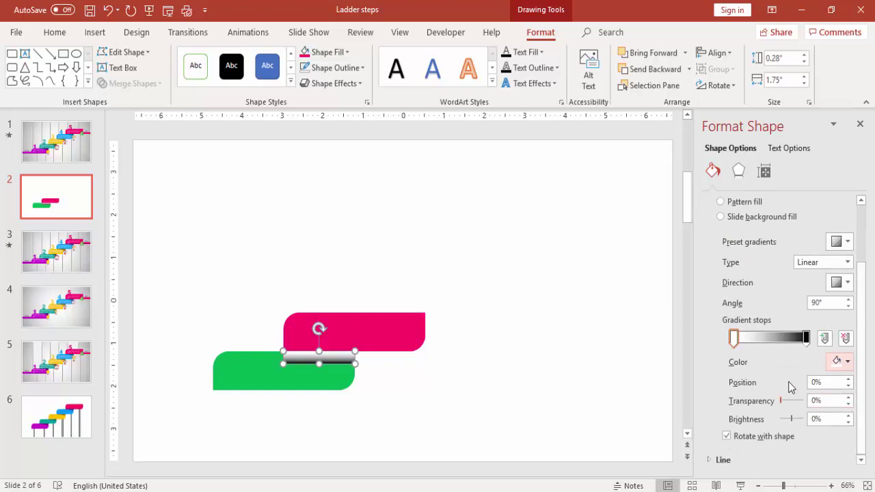
left_click_drag(781, 402, 818, 404)
left_click_drag(806, 338, 803, 344)
left_click(847, 284)
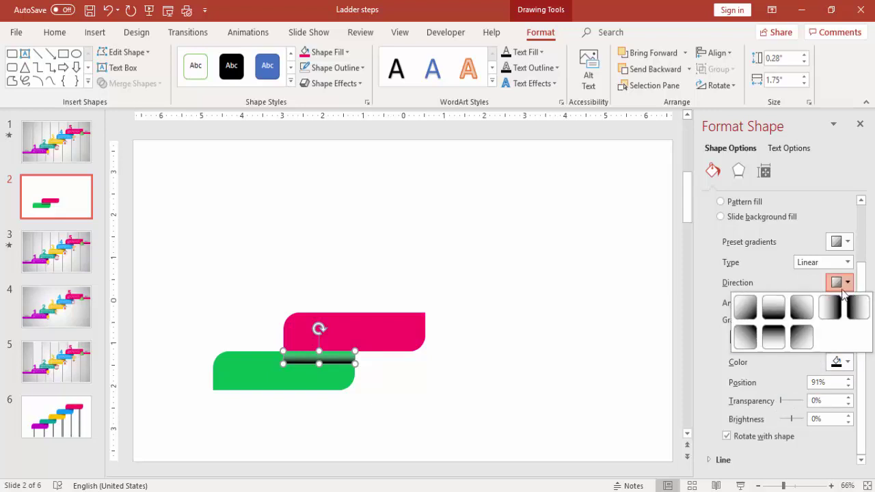
left_click(752, 307)
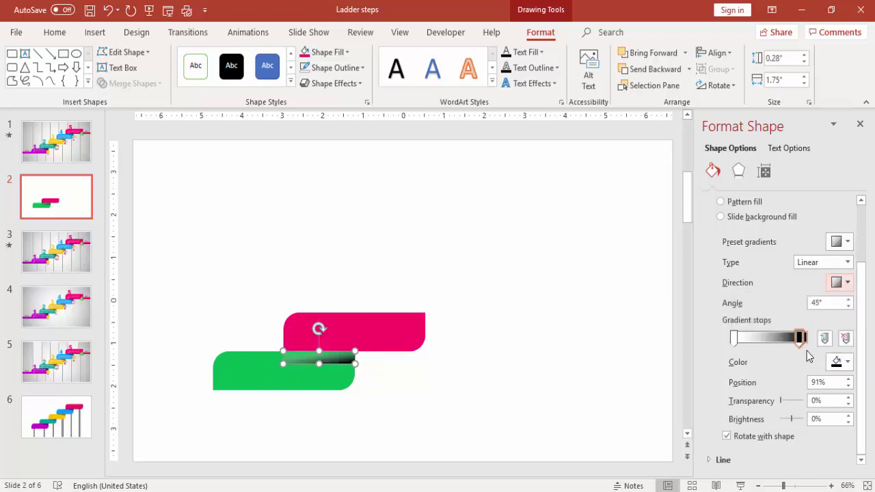
left_click_drag(782, 401, 788, 401)
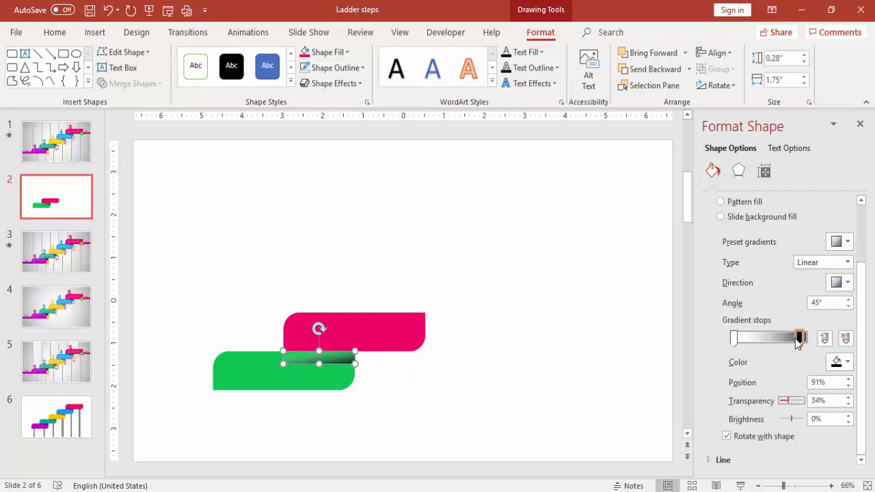
left_click_drag(799, 338, 787, 338)
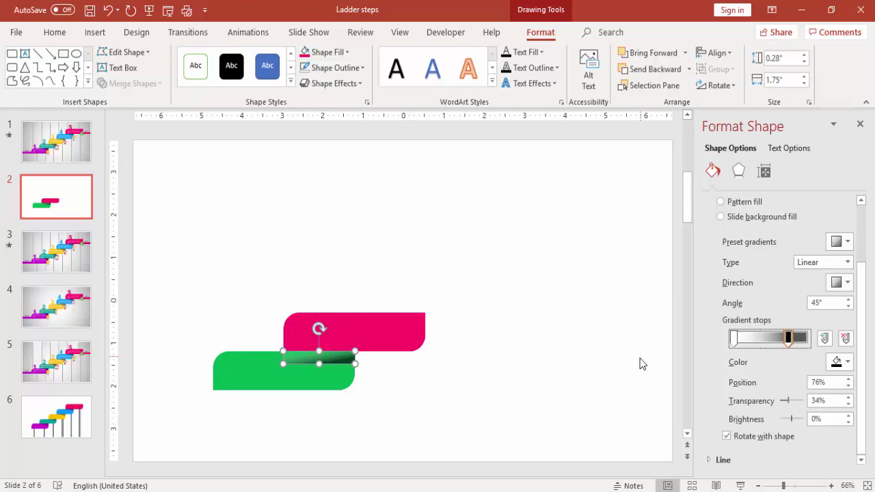
Tilt the strip slightly clockwise and set the dark stop to 66% with 67% transparency.
left_click_drag(319, 329, 340, 354)
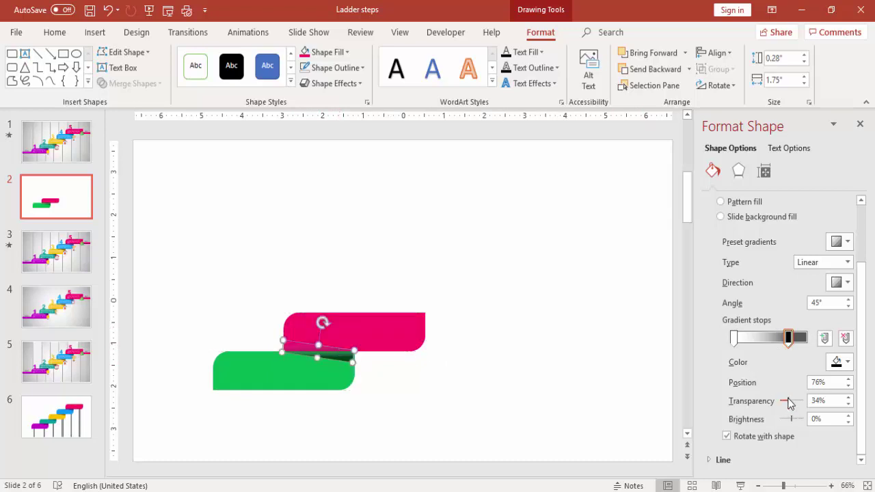
left_click_drag(789, 400, 795, 405)
left_click_drag(788, 339, 783, 344)
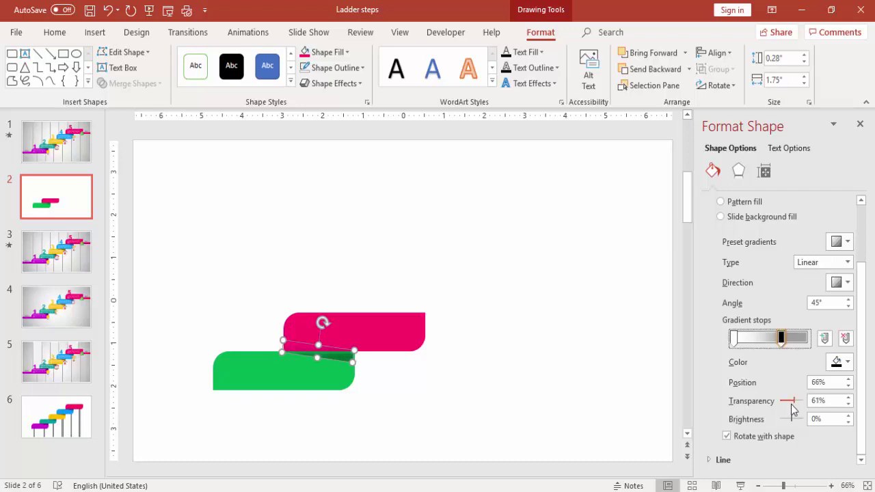
left_click_drag(794, 403, 796, 403)
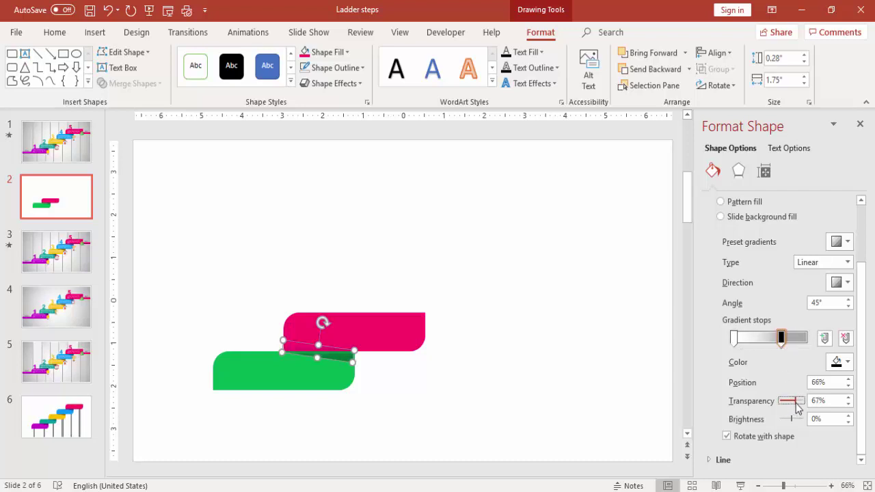
Reposition the shadow strip slightly onto the green step.
left_click(552, 380)
left_click(354, 360)
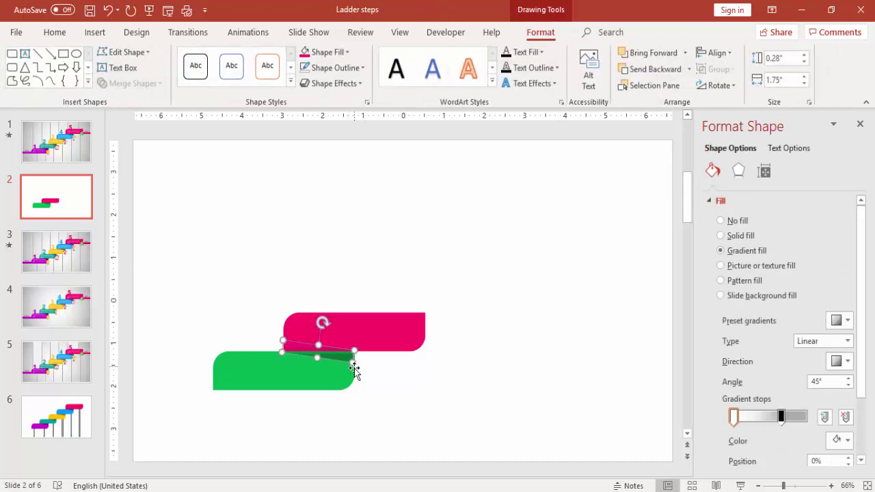
left_click_drag(354, 361, 351, 363)
left_click(355, 367)
left_click(346, 358)
Give the shadow strip 3 pt soft edges.
left_click(738, 171)
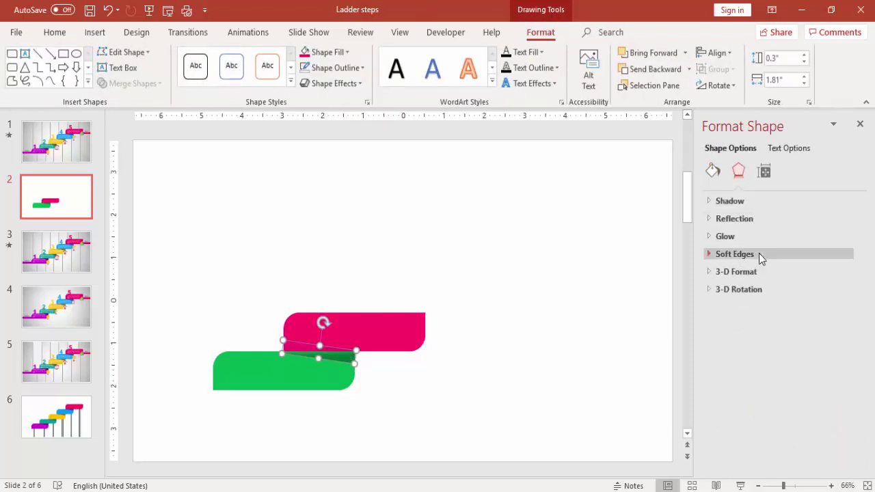
left_click(759, 253)
left_click(850, 290)
left_click(849, 291)
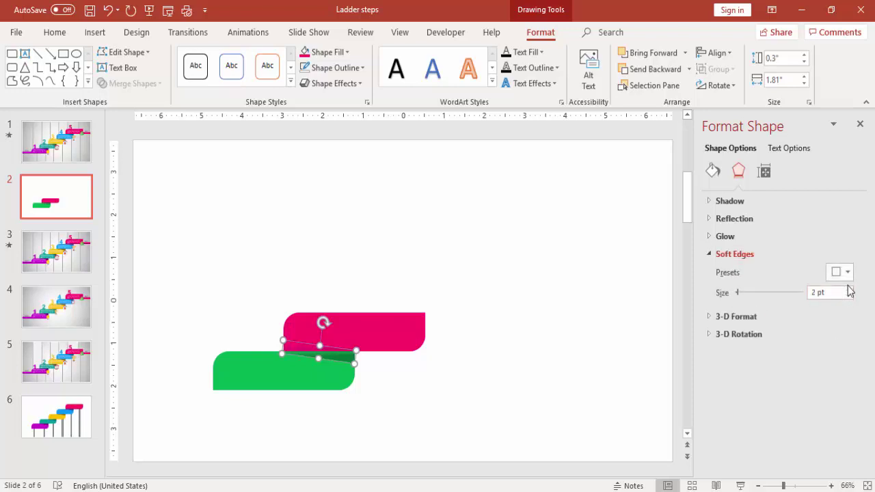
left_click(458, 336)
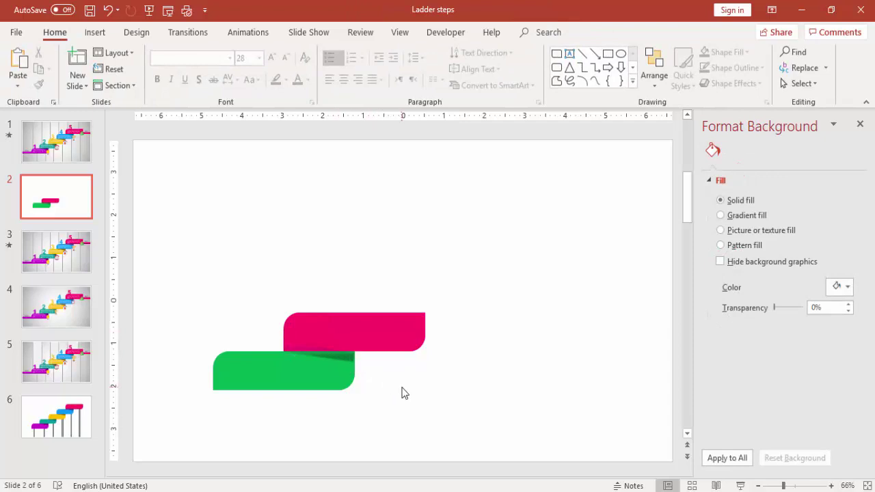
Duplicate the pink step up and to the right and fill the copy light blue.
left_click(397, 331)
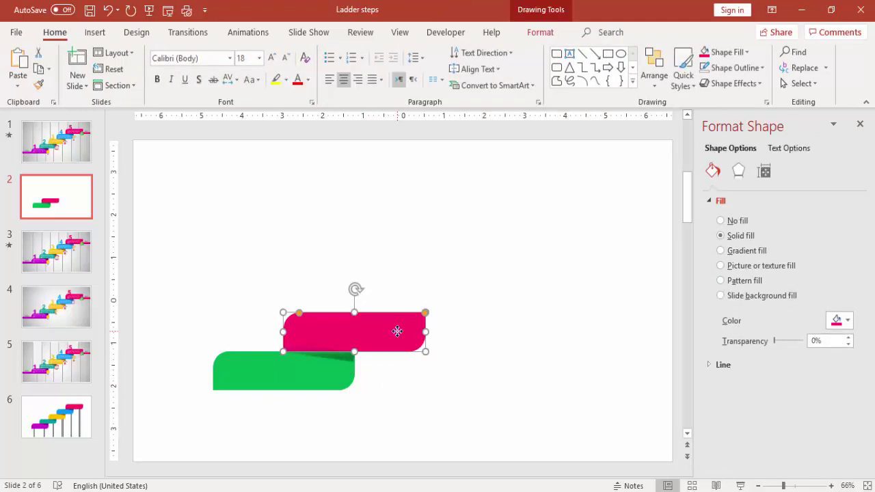
left_click_drag(370, 334, 437, 291)
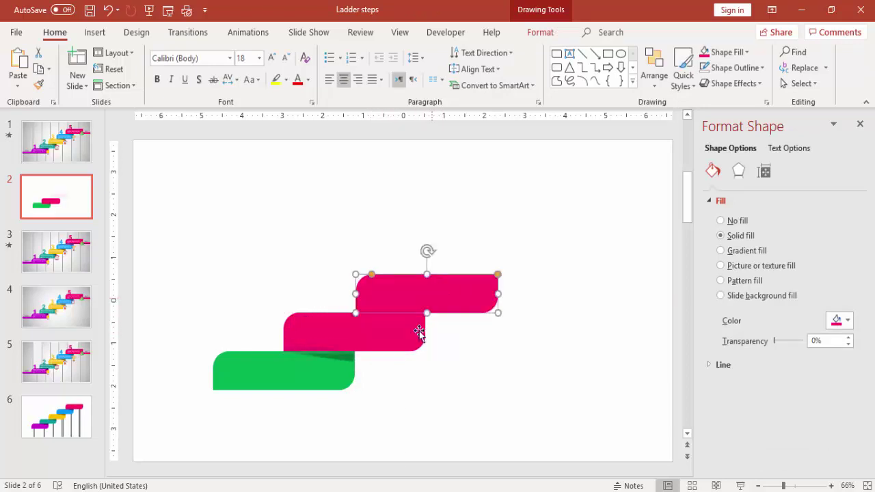
left_click(531, 39)
left_click(325, 52)
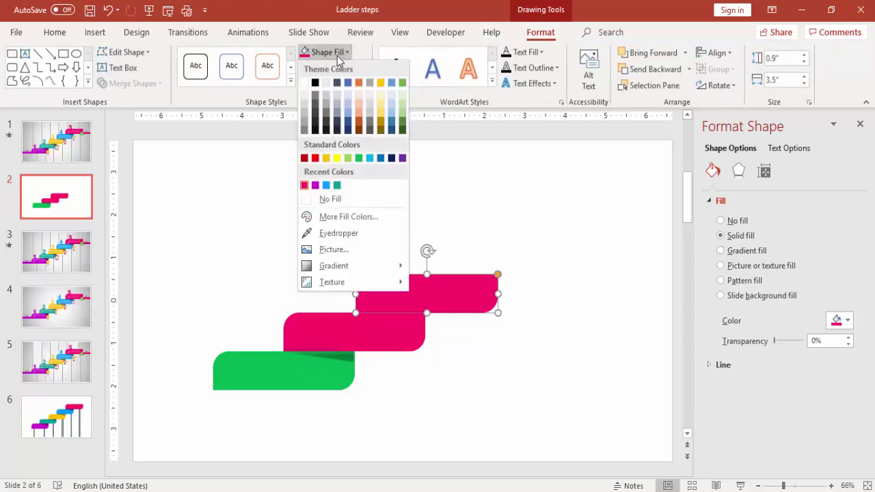
left_click(370, 159)
Copy the shadow strip onto the pink step and adjust its placement.
left_click(335, 356)
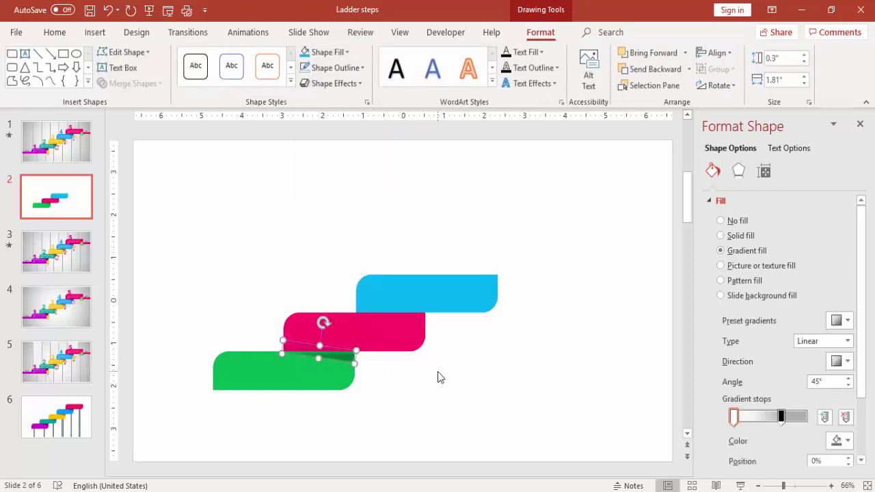
left_click_drag(358, 361, 414, 319)
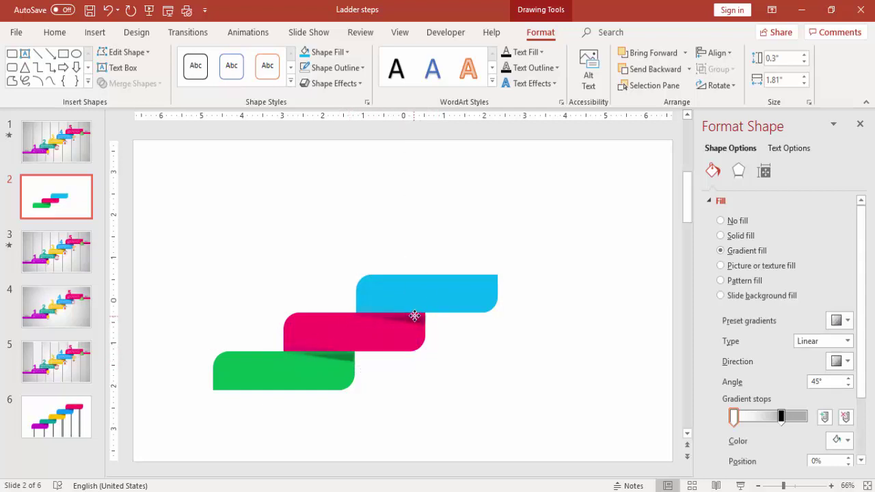
left_click(415, 316)
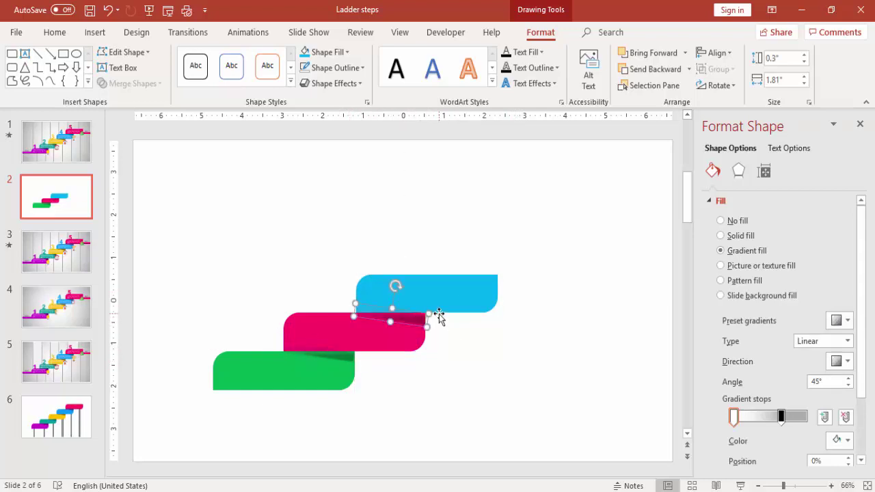
key("ctrl+z")
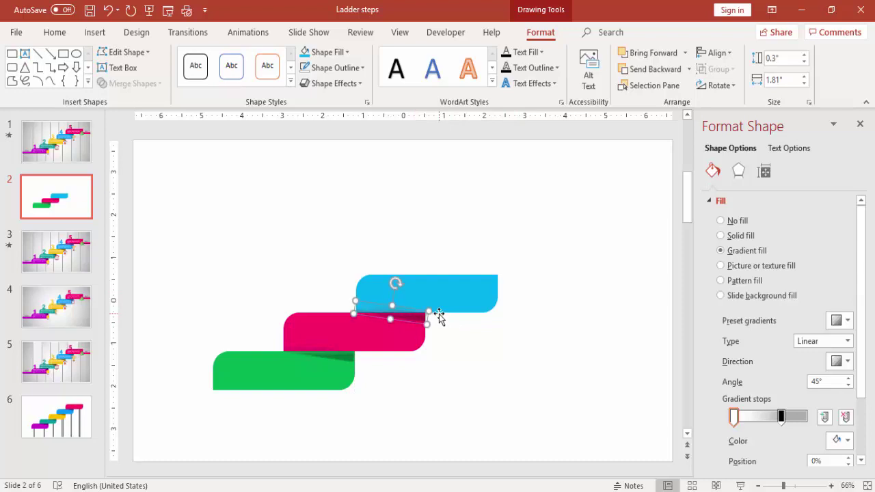
left_click(448, 328)
left_click(419, 316)
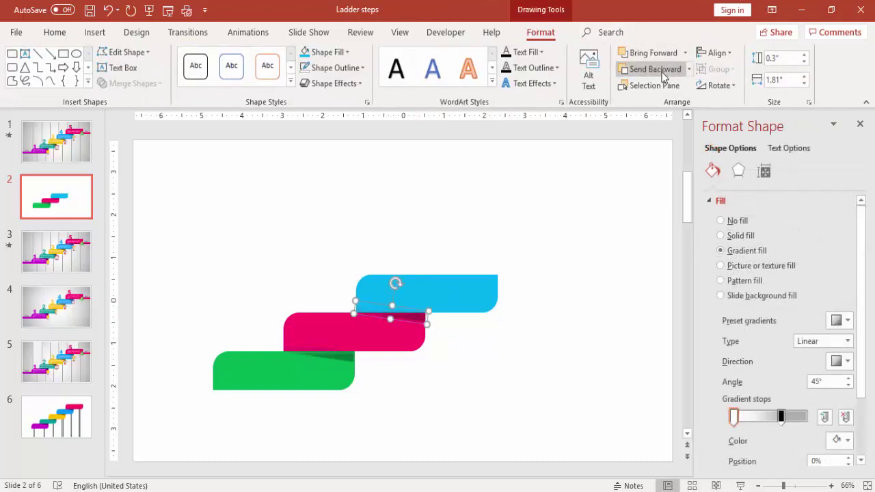
left_click(327, 355)
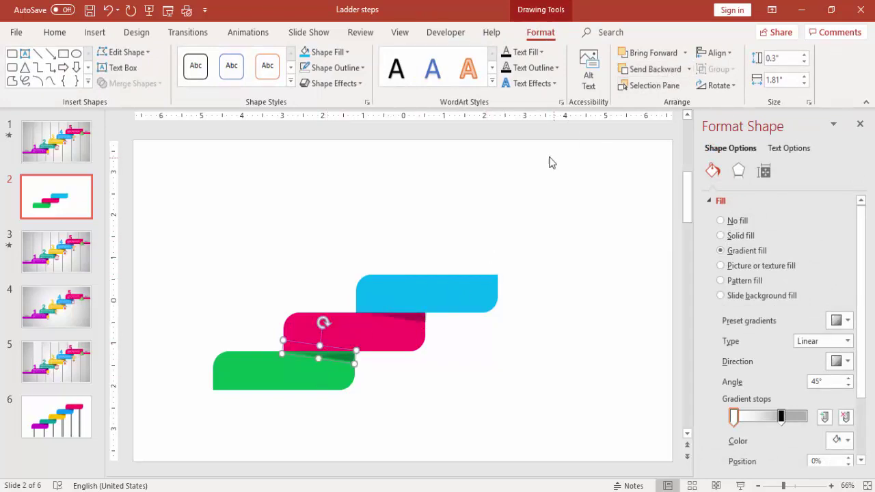
left_click(472, 205)
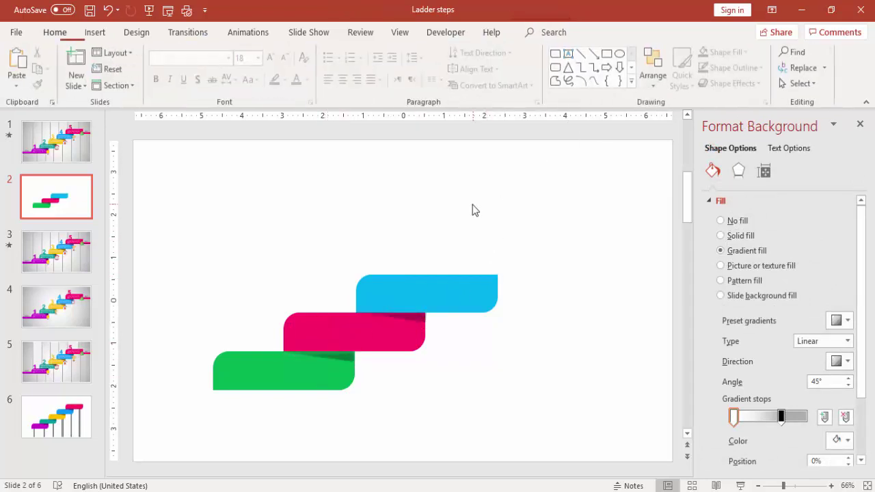
Duplicate the light blue step up and to the right and fill it gold.
left_click(411, 298)
left_click_drag(411, 299, 481, 257)
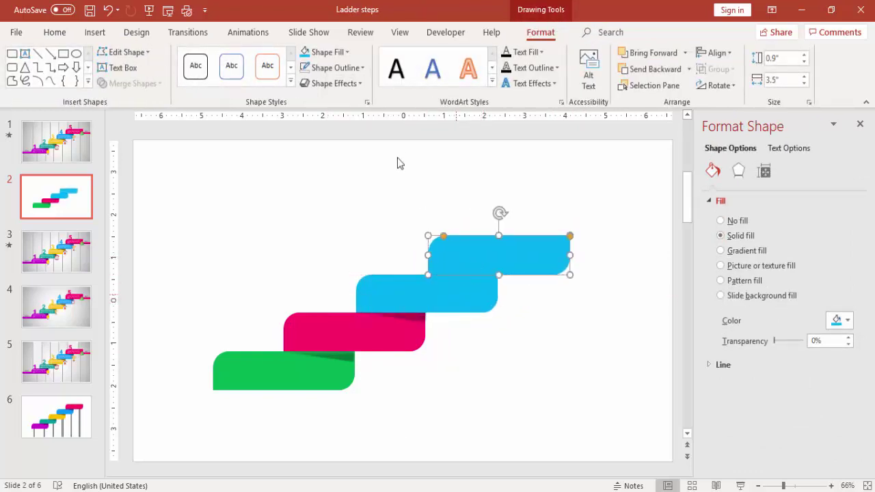
left_click(339, 54)
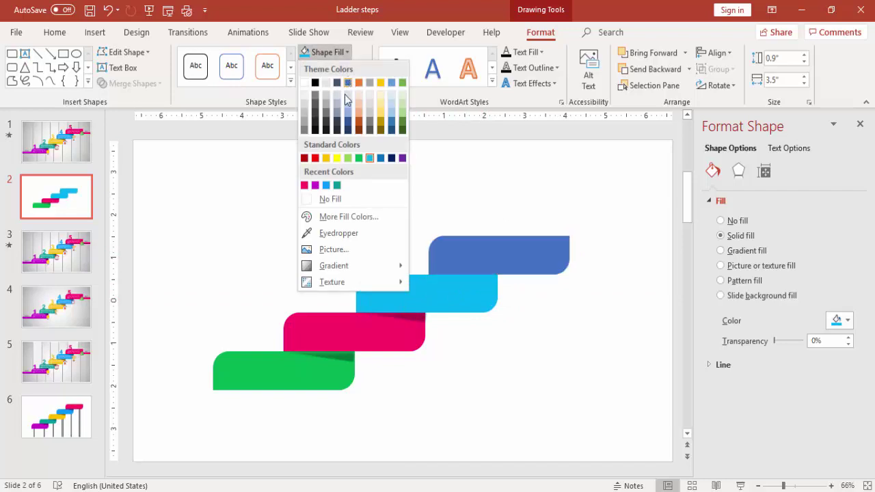
left_click(326, 158)
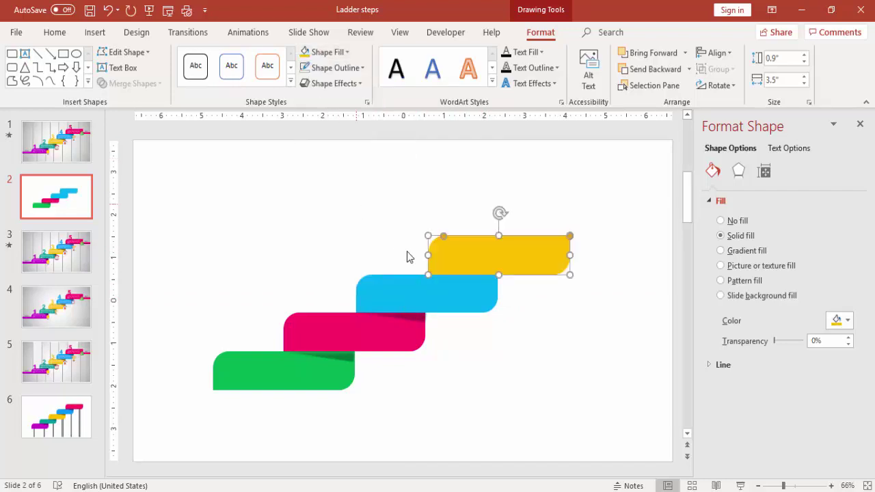
Copy the shadow strip onto the blue step behind the gold one, then duplicate the gold step upward.
left_click(410, 320)
left_click_drag(430, 312, 481, 277)
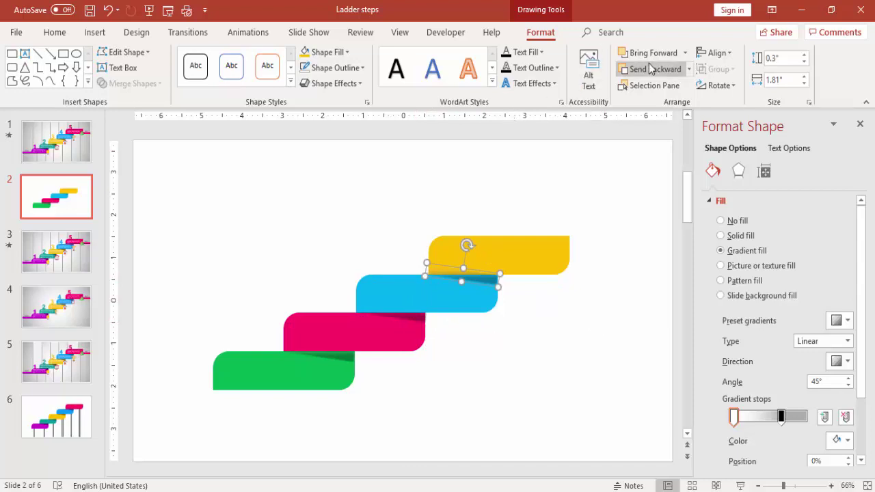
left_click(647, 69)
left_click(526, 188)
left_click(496, 249)
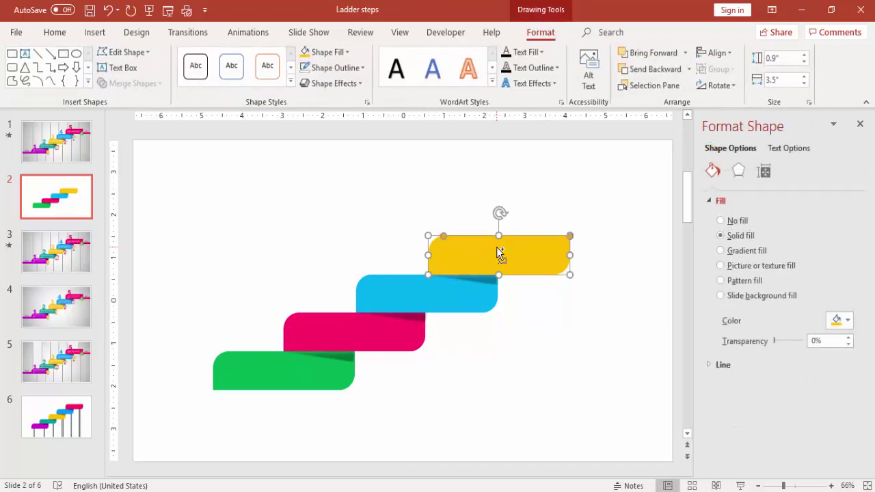
left_click_drag(497, 247, 559, 209)
Fill the top step teal and place a shadow strip copy behind it on the yellow step.
left_click(342, 53)
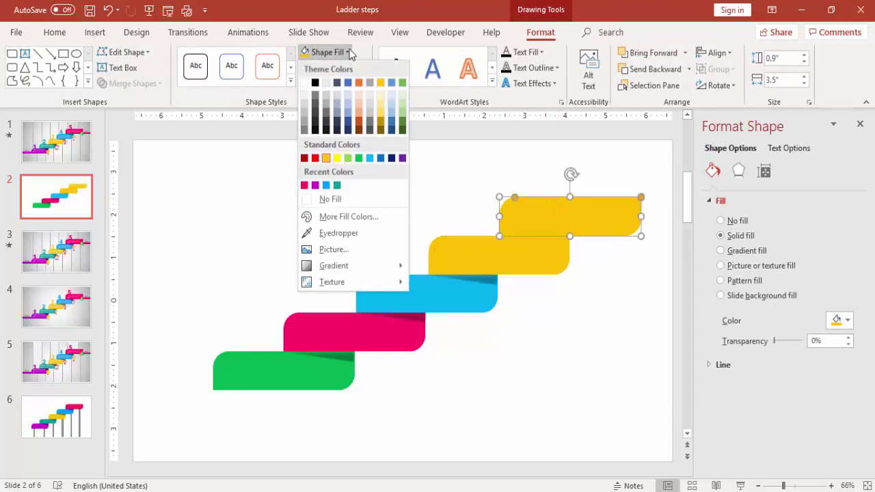
left_click(336, 185)
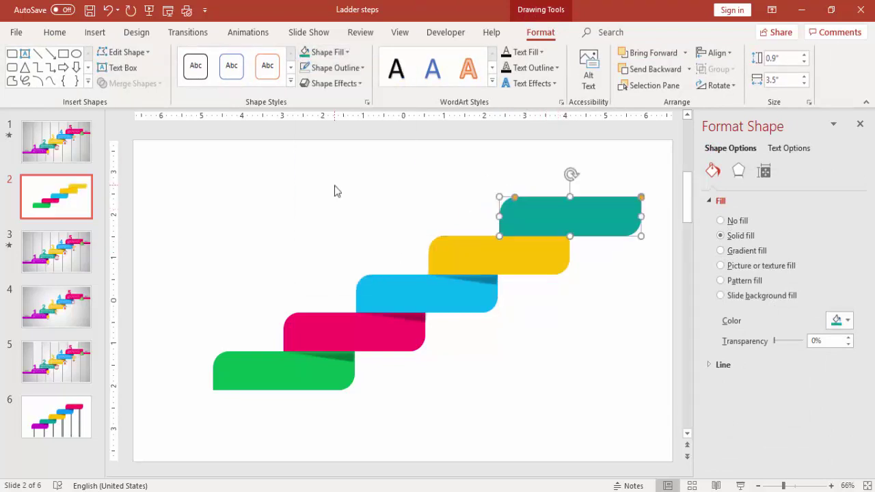
left_click(488, 280)
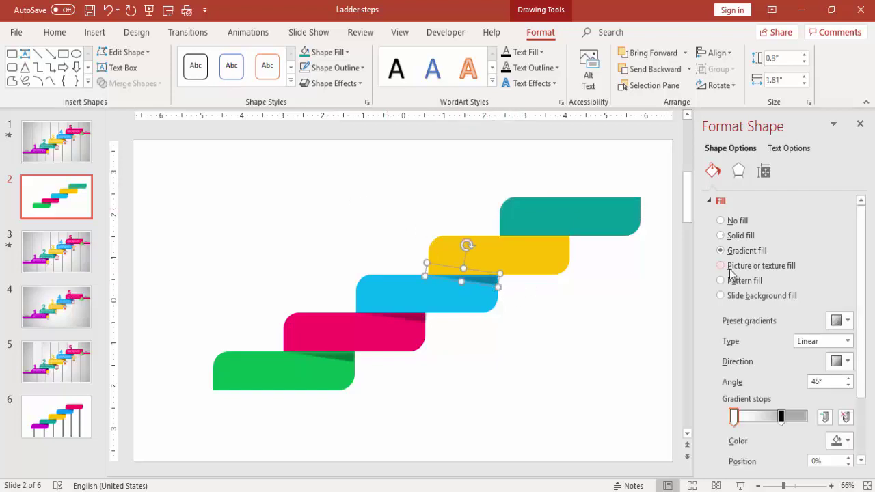
left_click_drag(499, 285, 557, 239)
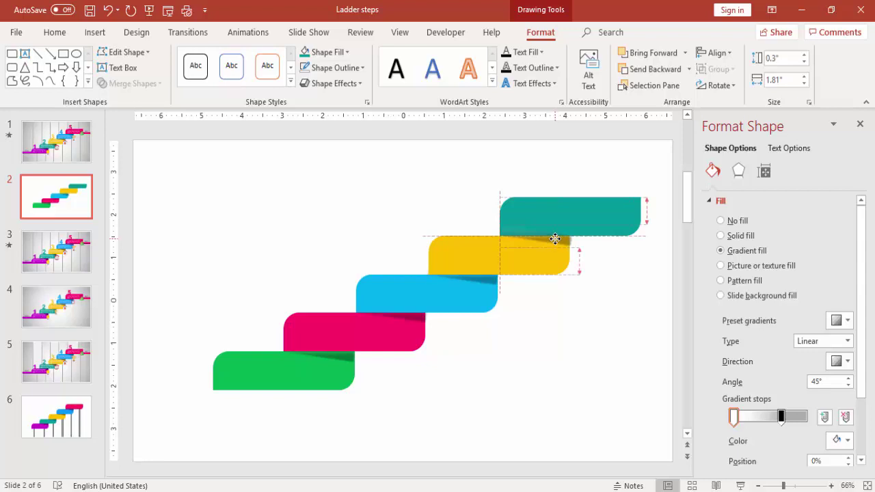
left_click(661, 67)
left_click(598, 146)
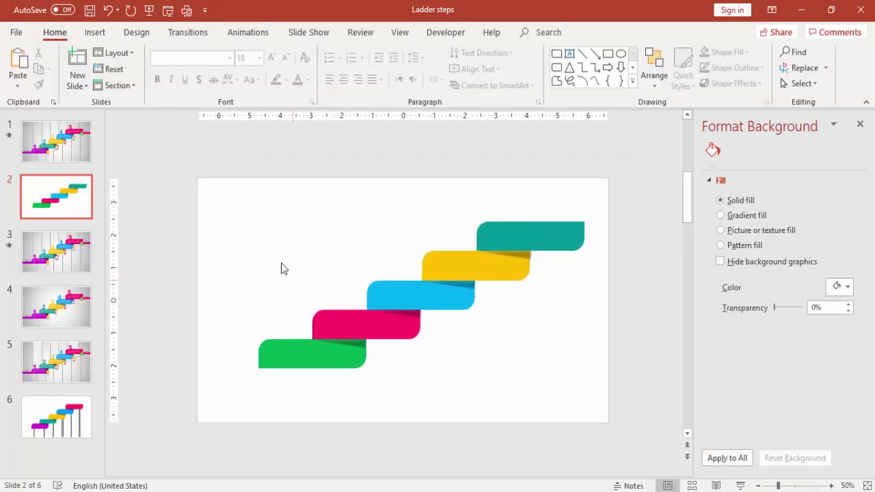
Select all five steps and move them together slightly left and down.
left_click_drag(177, 173, 651, 411)
left_click_drag(547, 238, 541, 252)
left_click(622, 259)
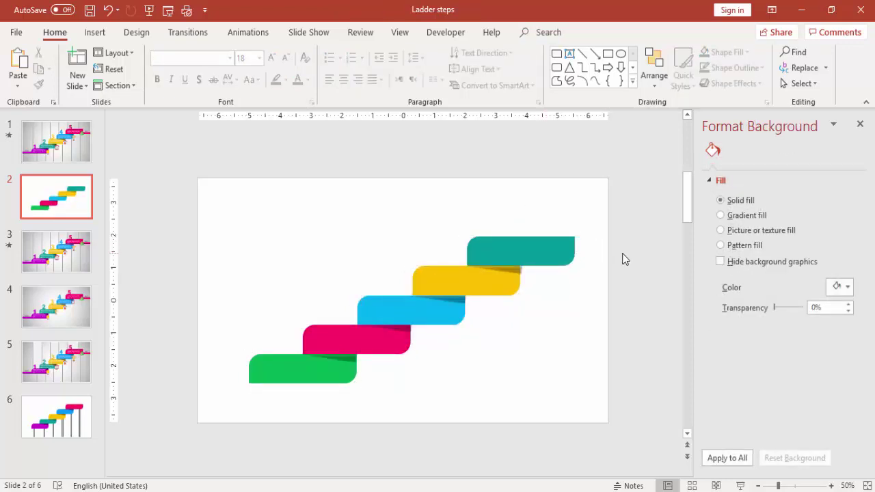
Insert a text box at the slide's left containing the number 1.
left_click(95, 33)
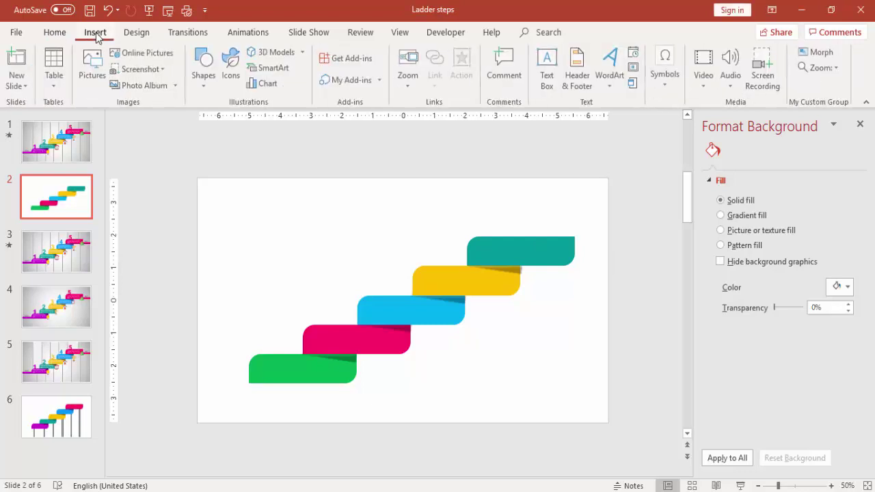
left_click(549, 87)
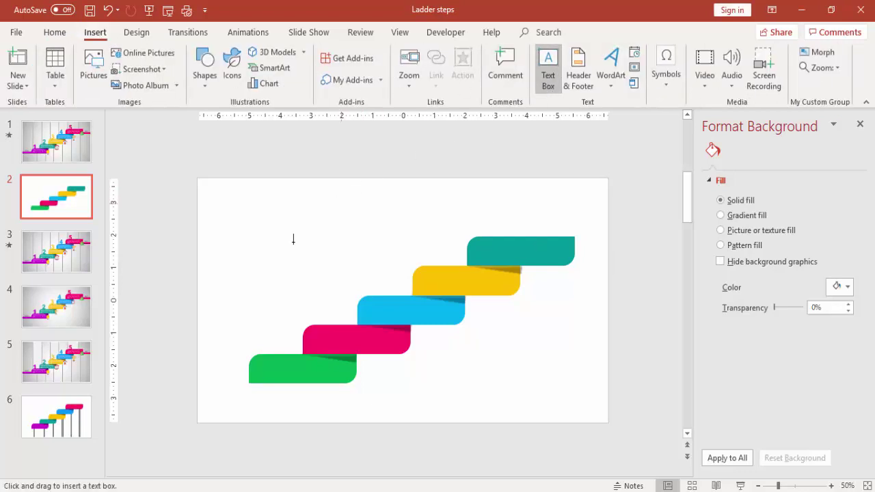
left_click(239, 280)
type("1")
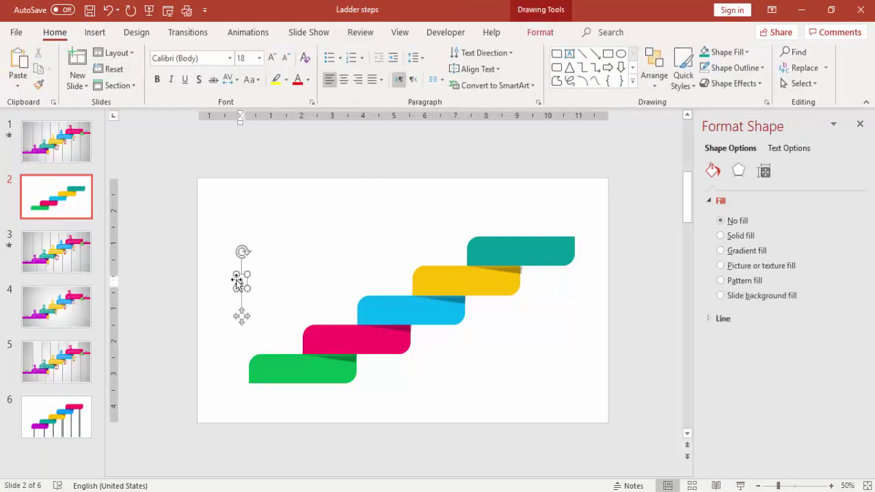
Format the 1 as bold Arial Nova 66 pt and move it onto the green step.
left_click(247, 285)
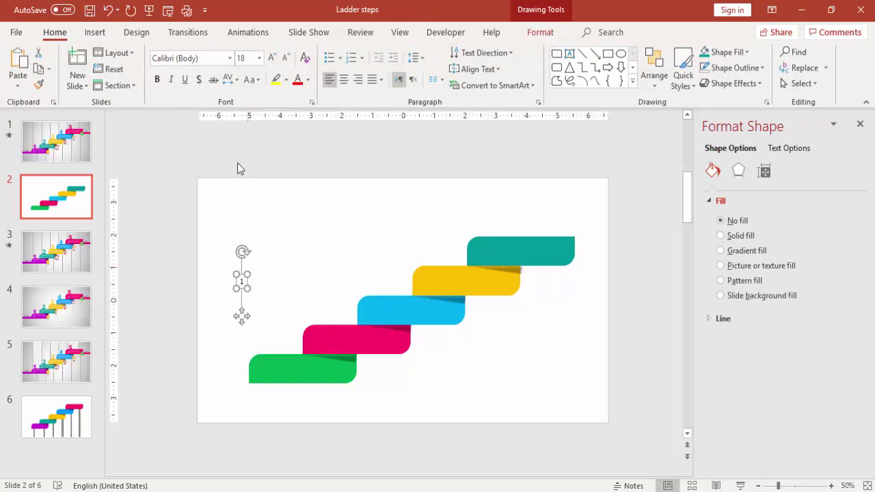
left_click(215, 59)
type("al")
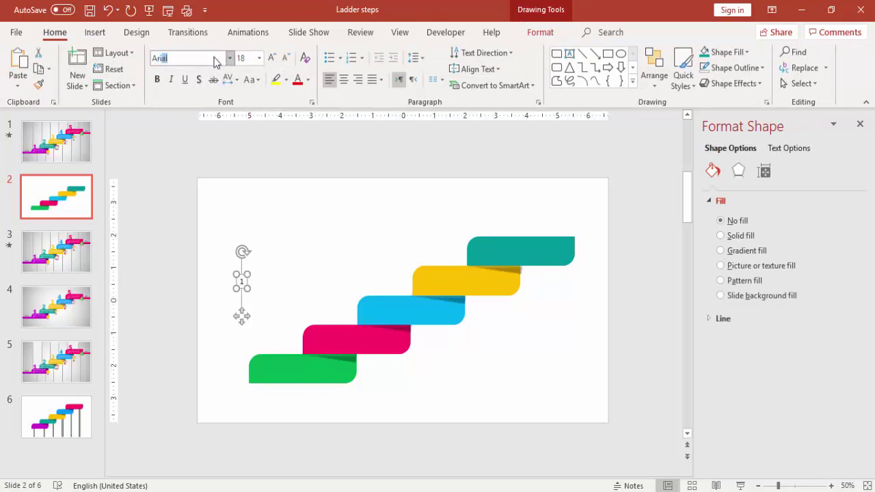
type("rial Nova")
key("Return")
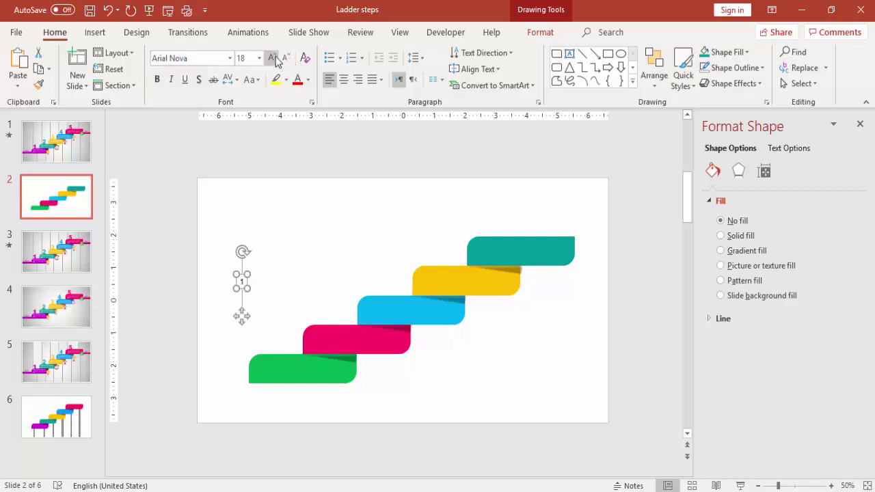
left_click(272, 58)
left_click(272, 59)
left_click(272, 59)
left_click(273, 59)
left_click(272, 59)
left_click(272, 59)
left_click(273, 58)
left_click(273, 59)
left_click(272, 59)
left_click(272, 58)
left_click(272, 59)
left_click(158, 80)
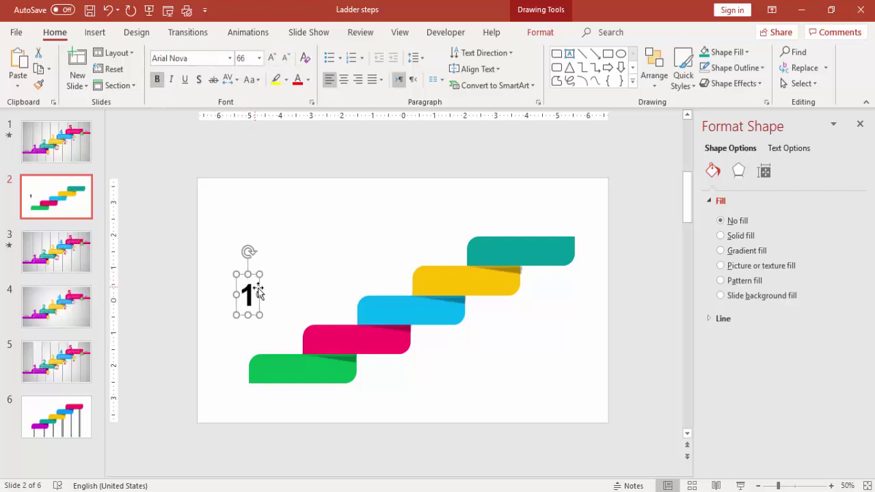
left_click_drag(260, 289, 282, 338)
Duplicate the 1 label onto the pink, blue, yellow and teal steps and nudge each into place.
key("Up")
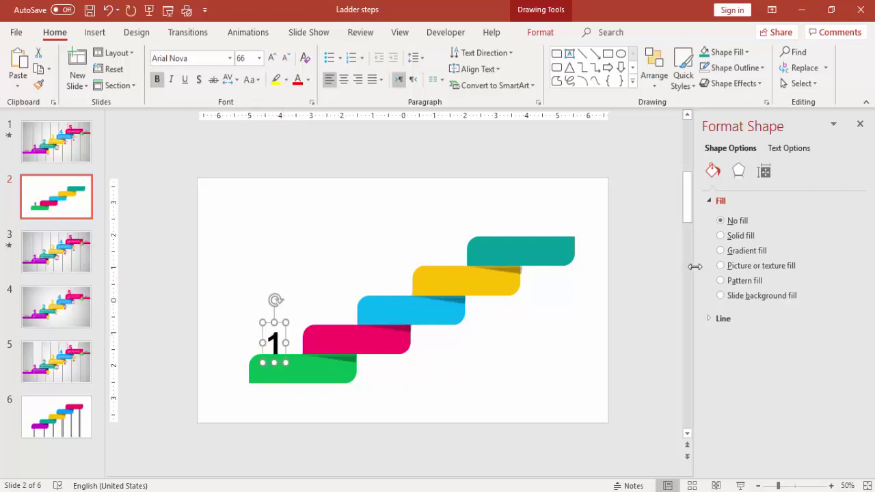
key("ctrl+d")
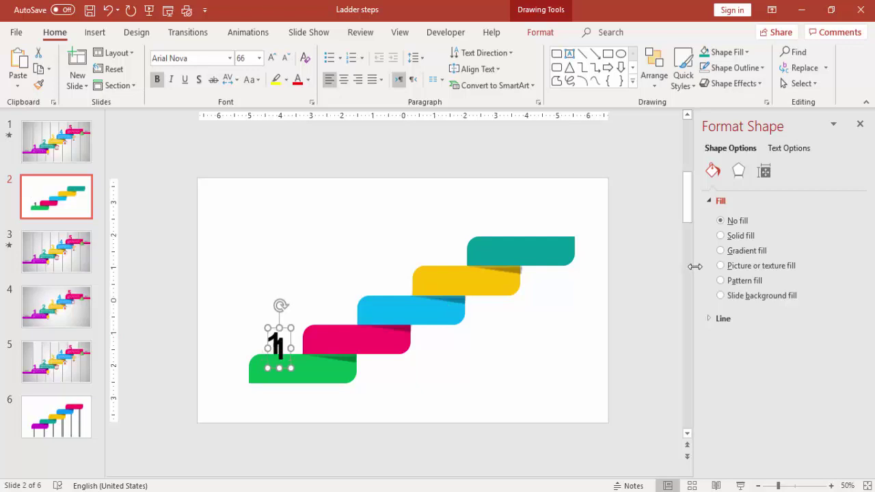
left_click_drag(290, 337, 340, 305)
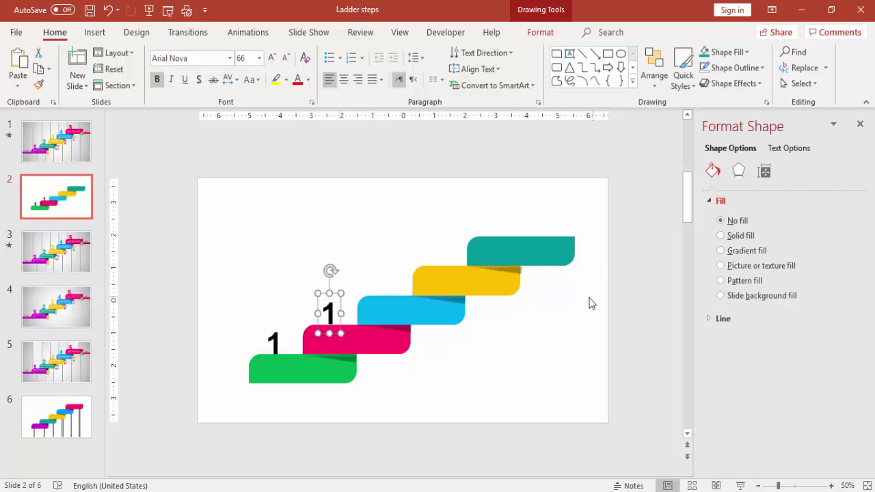
key("Down")
key("ctrl+d")
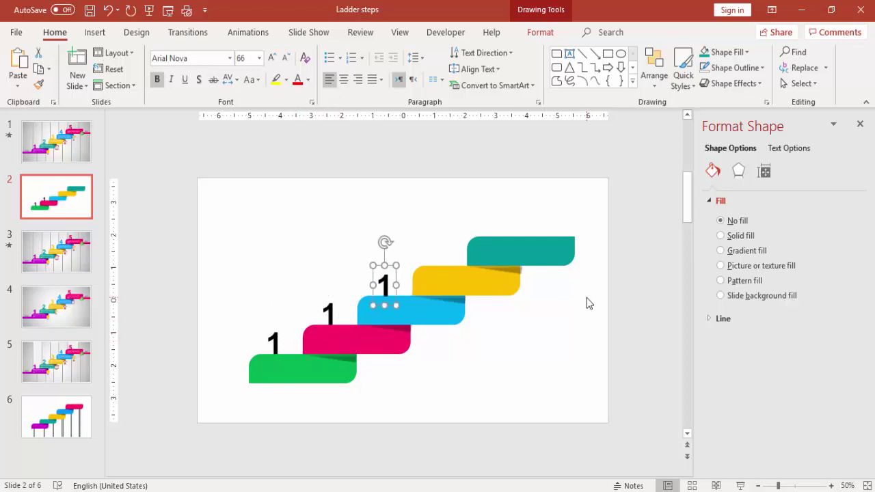
key("ctrl+d")
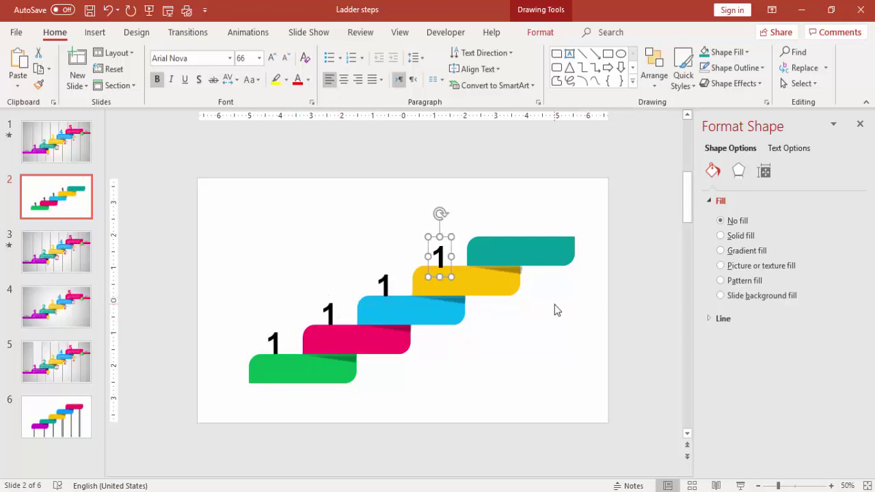
key("ctrl+d")
key("ctrl+Up")
key("ctrl+Up")
key("ctrl+Up")
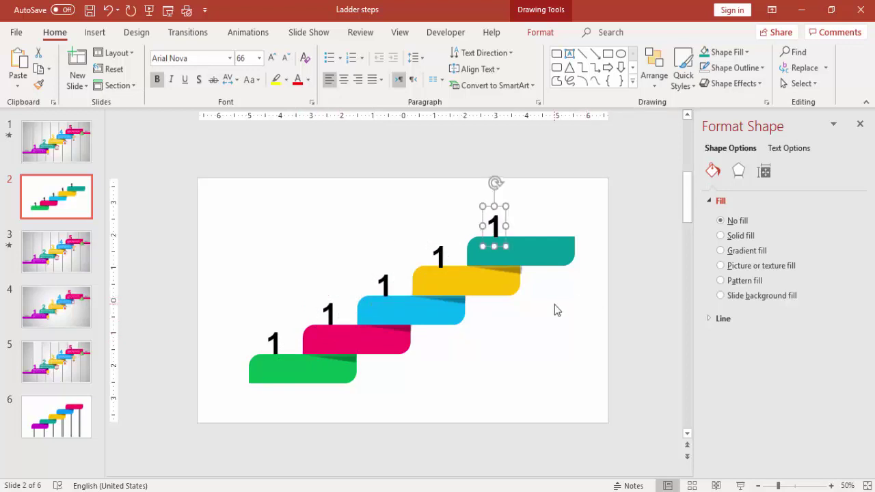
left_click(444, 247)
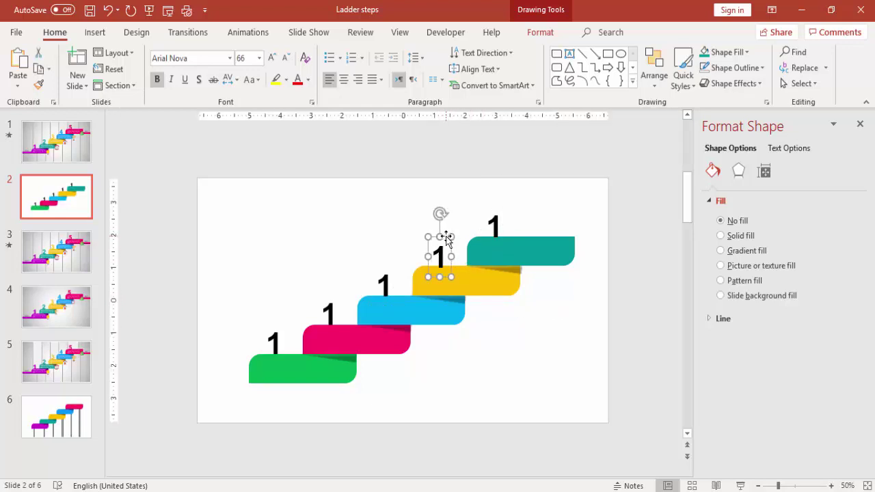
key("ctrl+Up")
key("ctrl+Up")
key("ctrl+Up")
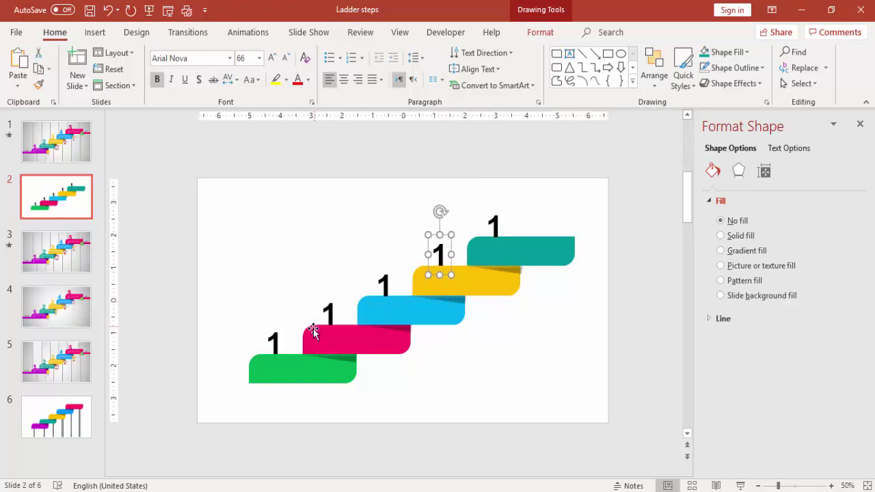
Change the pink, blue and yellow labels to 2, 3 and 4, and clear the teal label.
left_click(335, 311)
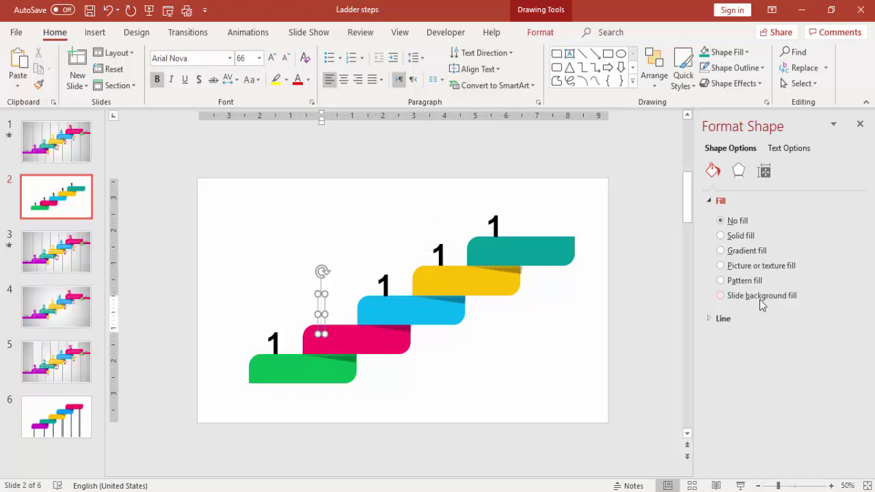
type("2")
key("Tab")
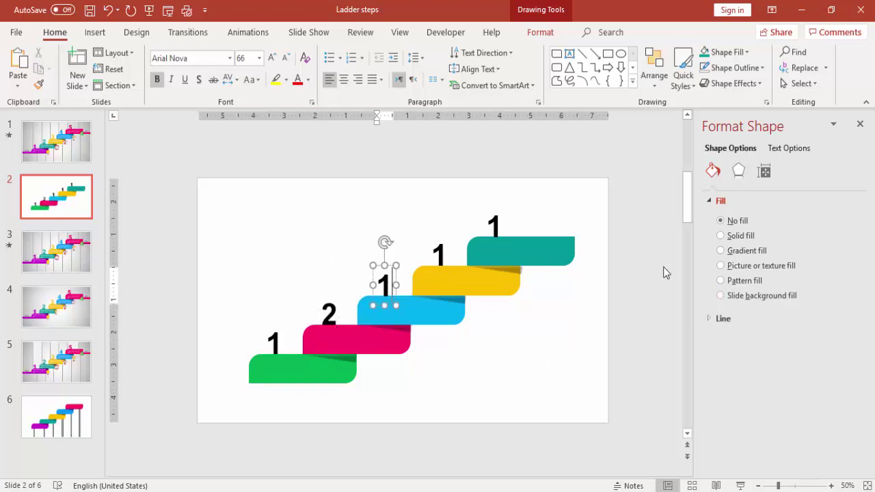
type("3")
left_click(446, 250)
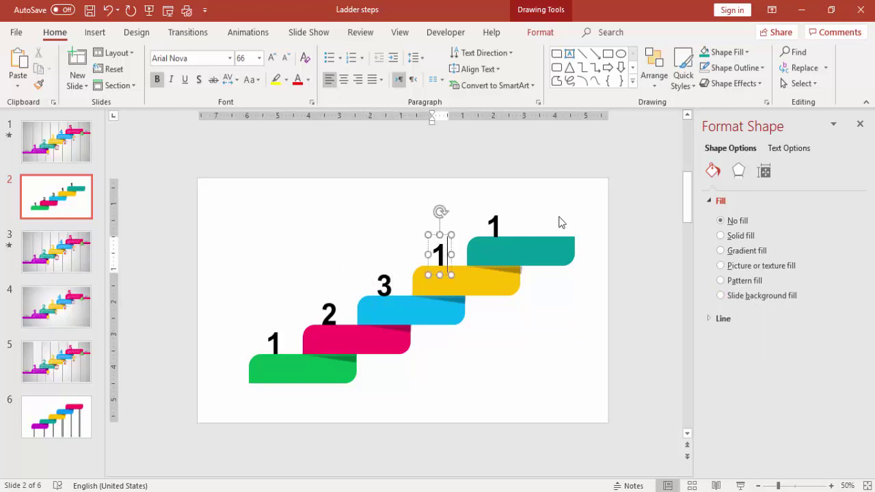
key("BackSpace")
type("4")
left_click(499, 225)
key("BackSpace")
Enter 5 on the teal step, then colour the 1 green and the 2 pink.
type("5")
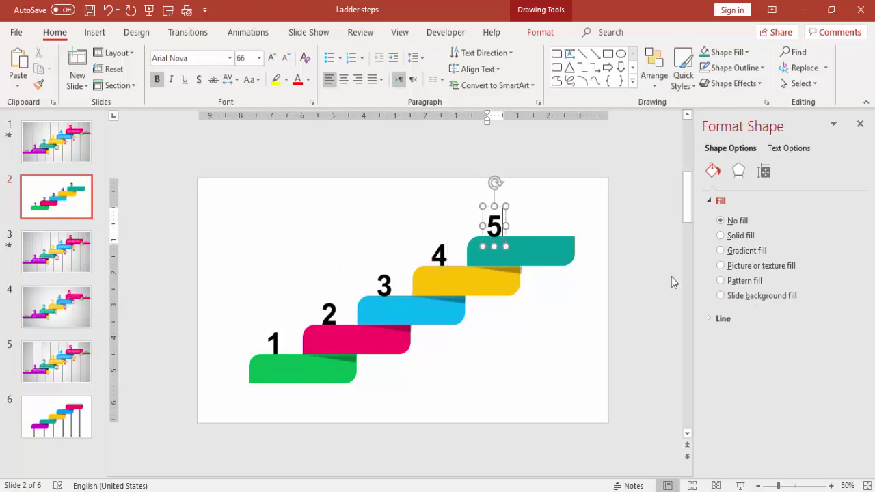
left_click(280, 336)
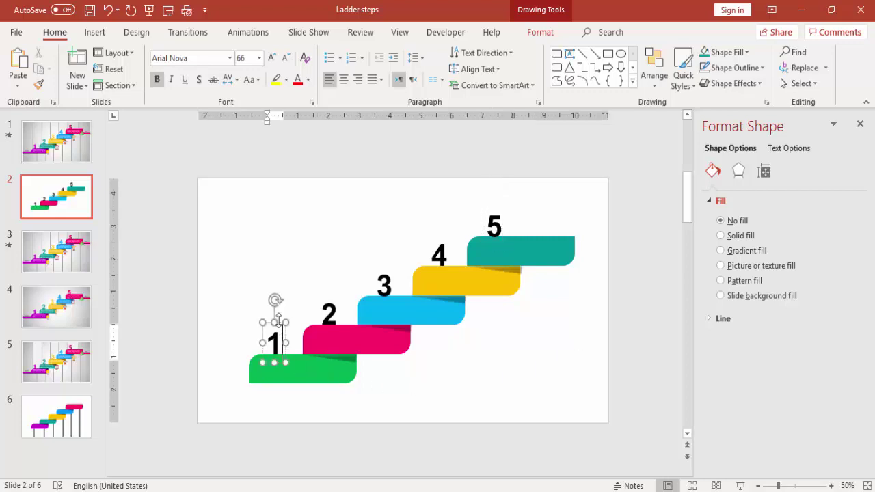
left_click(278, 320)
left_click(309, 80)
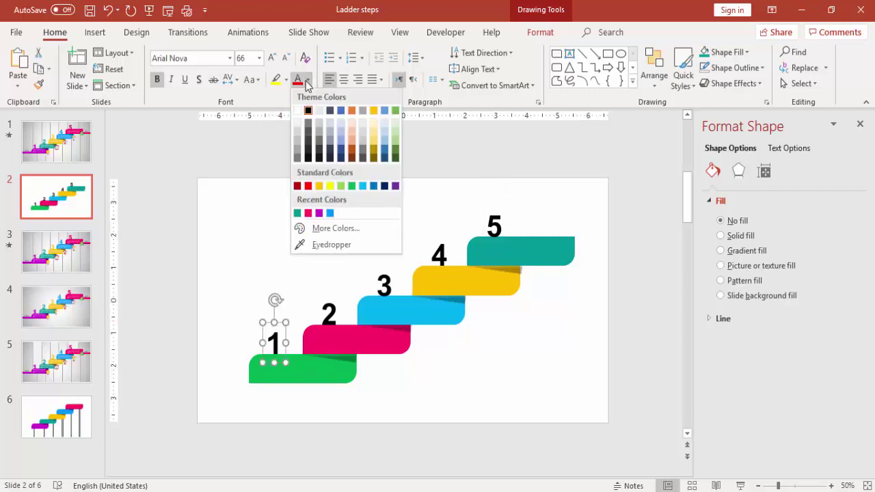
left_click(351, 186)
left_click(336, 294)
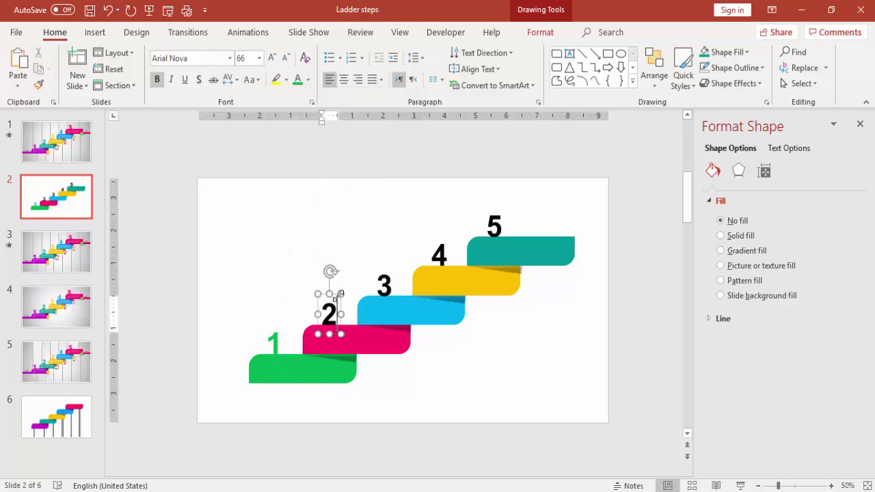
left_click(308, 80)
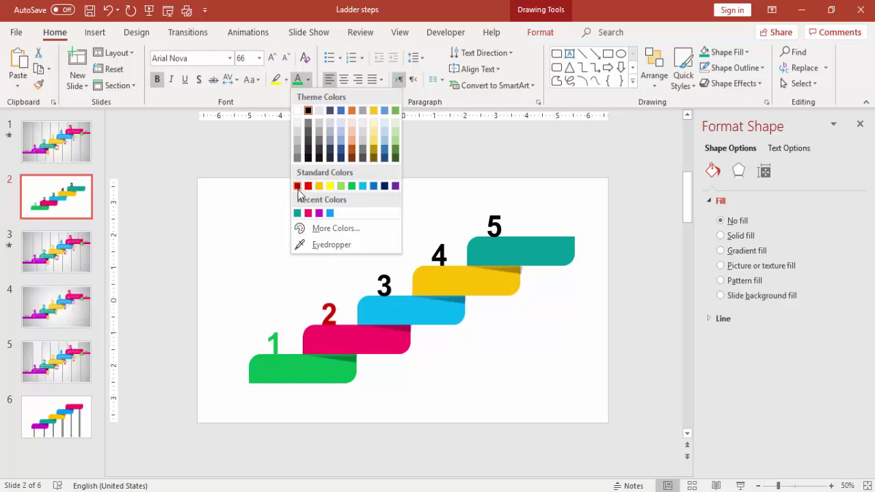
left_click(308, 213)
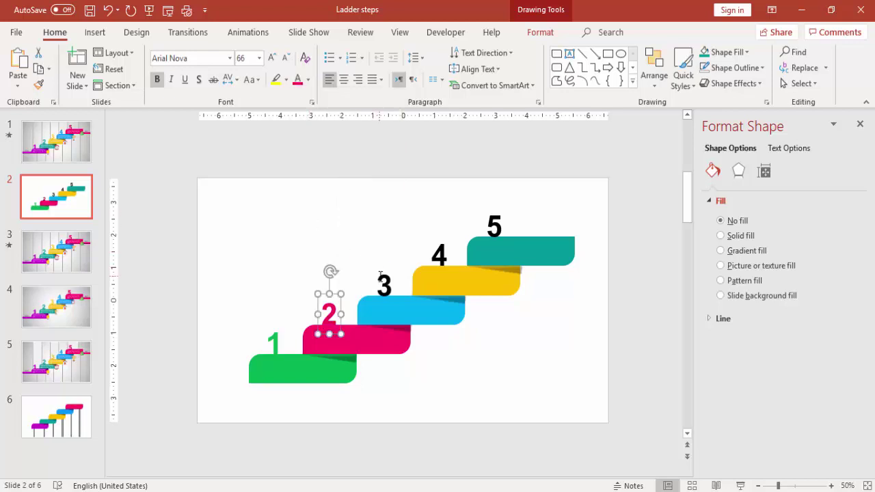
Colour the 3 light blue, the 4 yellow and the 5 teal.
left_click(378, 270)
left_click(385, 267)
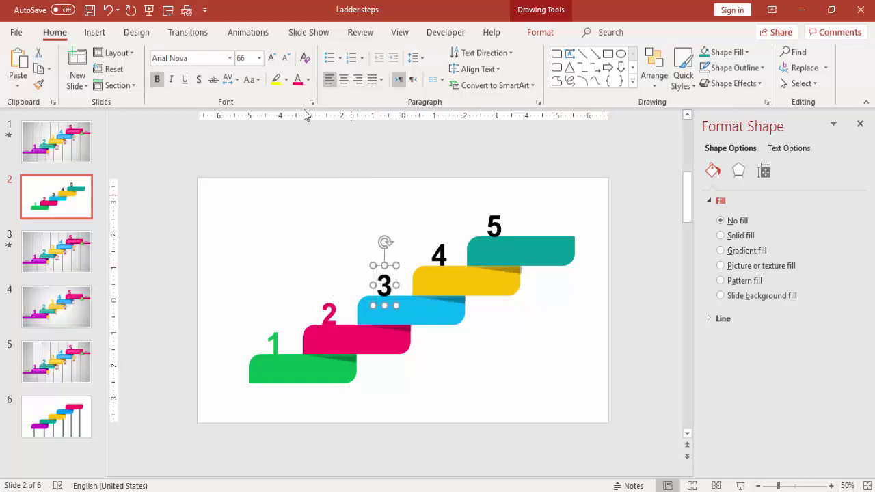
left_click(309, 80)
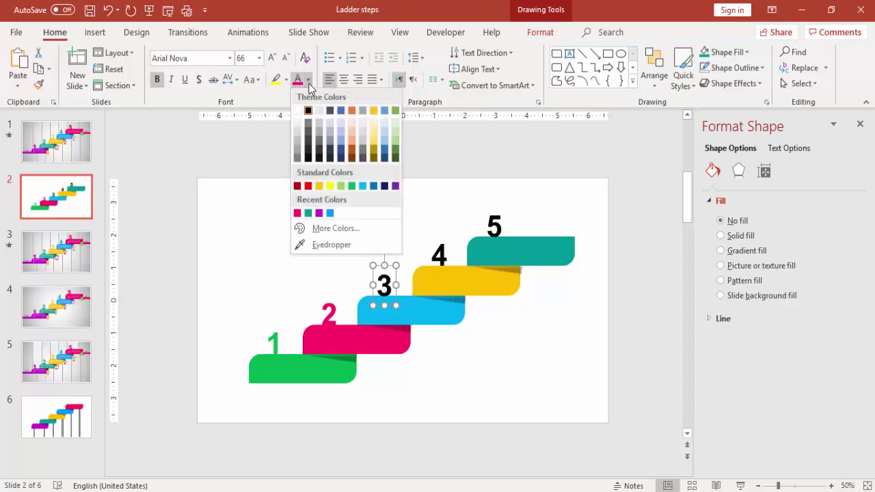
left_click(362, 185)
left_click(452, 249)
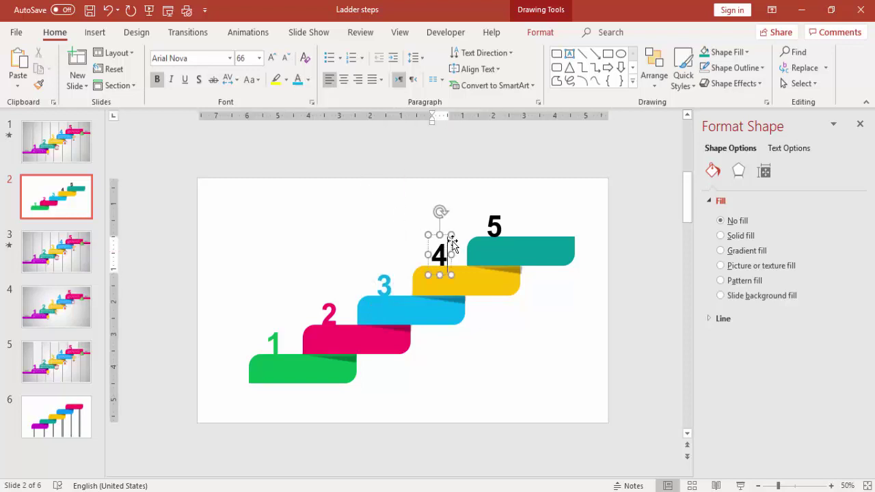
left_click(451, 243)
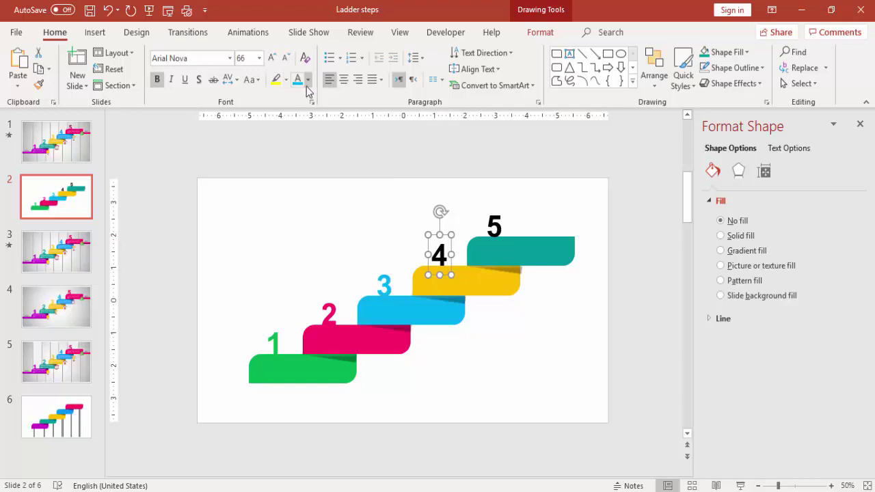
left_click(309, 80)
left_click(319, 186)
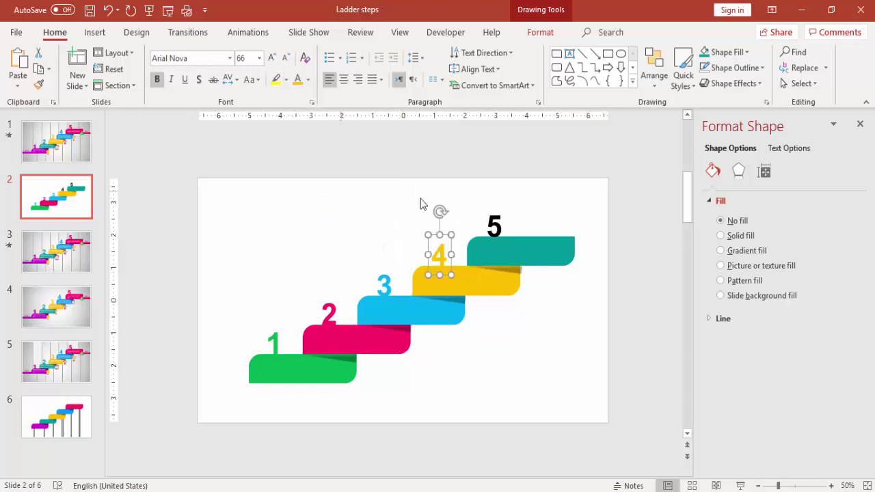
left_click(498, 224)
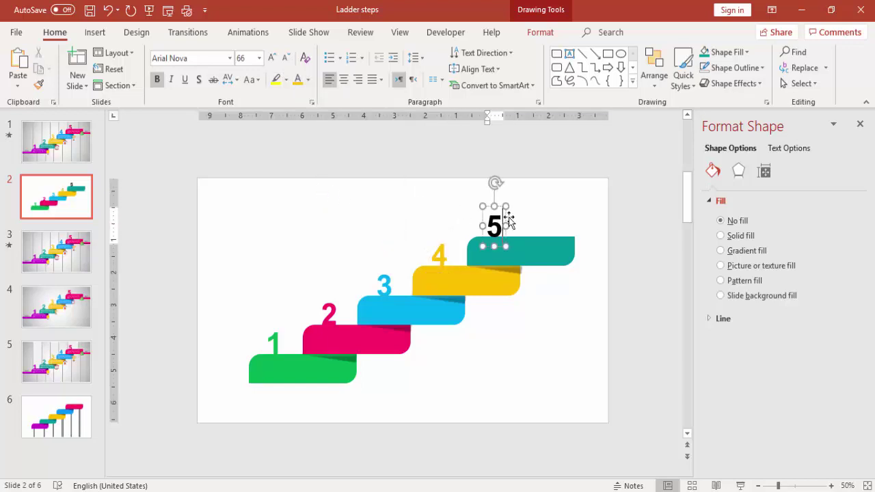
left_click(308, 82)
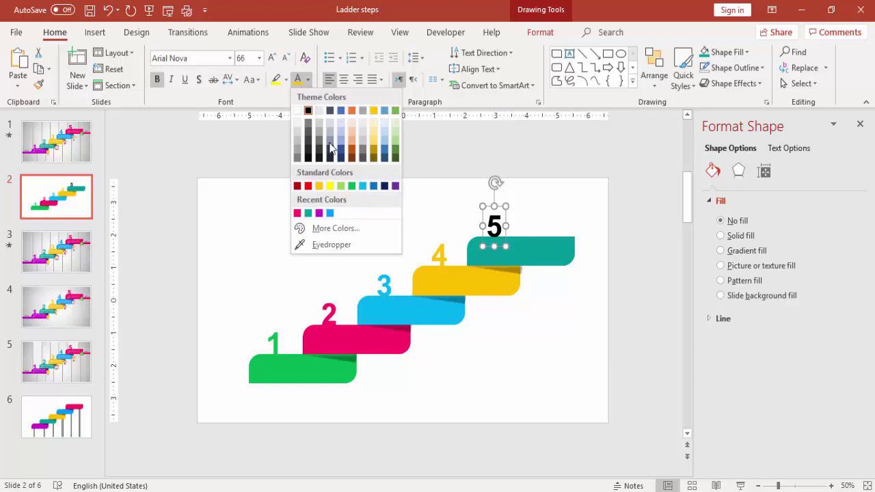
left_click(308, 214)
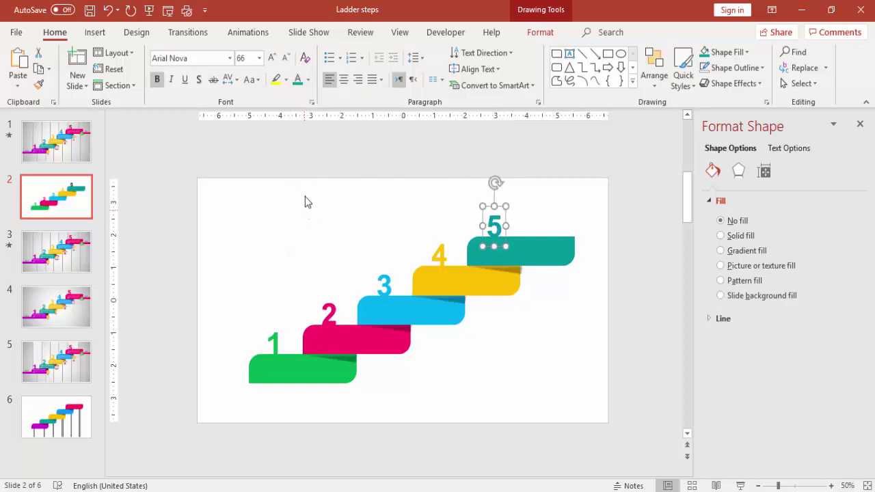
left_click(288, 227)
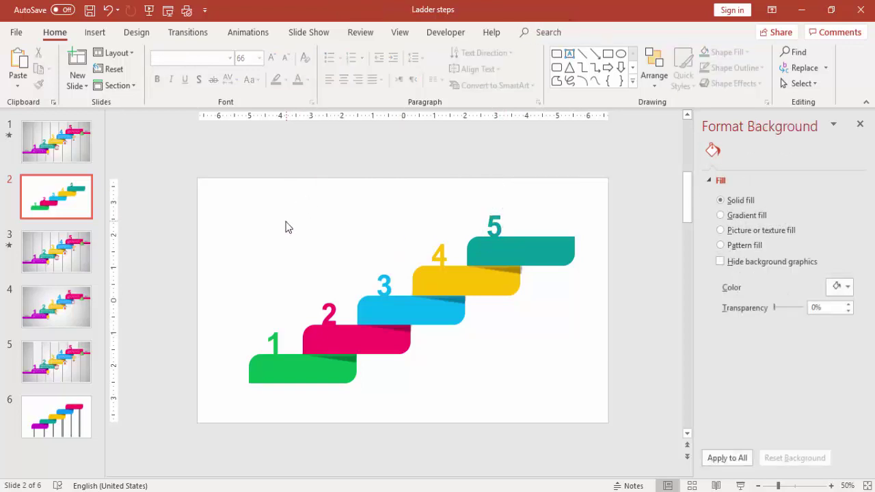
Add a centred 'Type your text here' text box and move it onto green step 1.
left_click(95, 32)
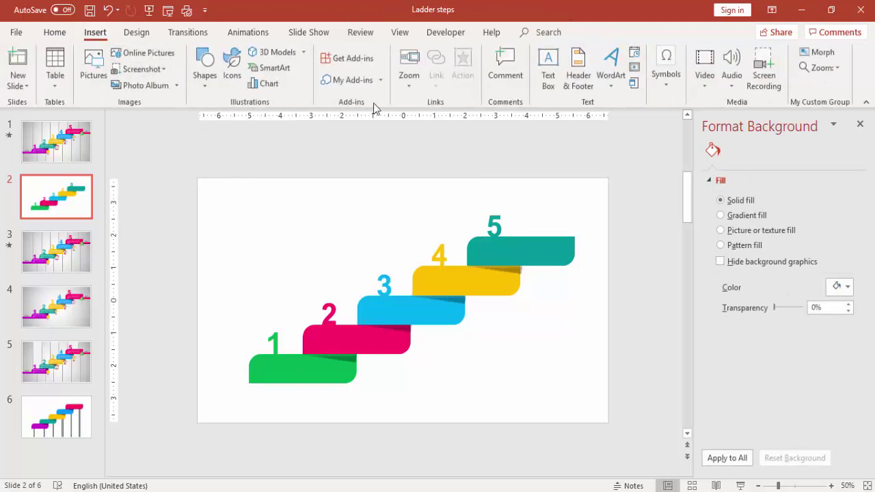
left_click(545, 67)
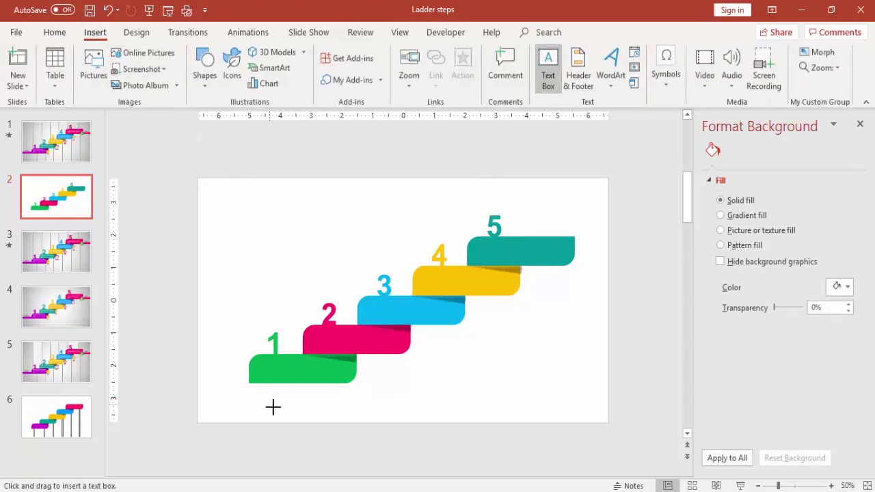
left_click_drag(270, 400, 377, 418)
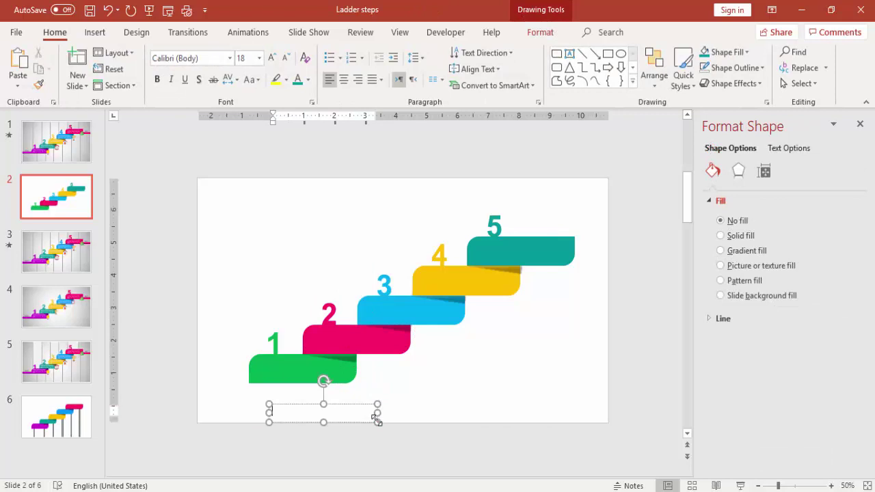
type("Type your t")
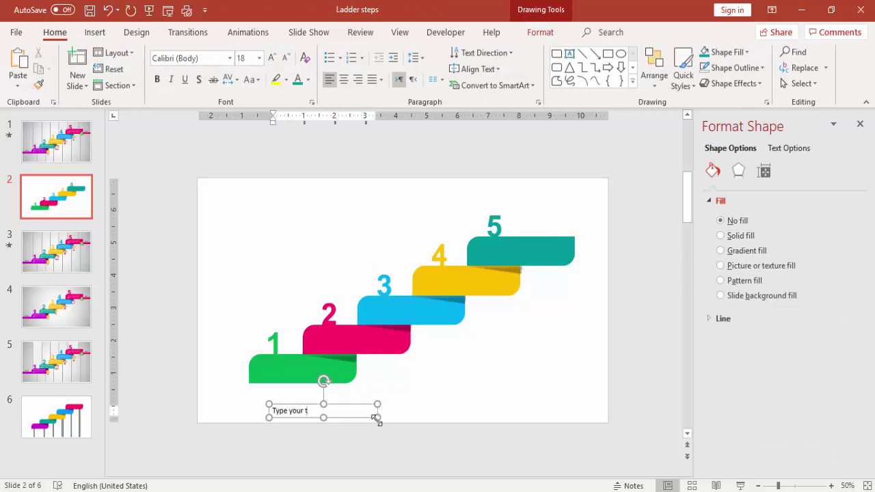
type("ext here")
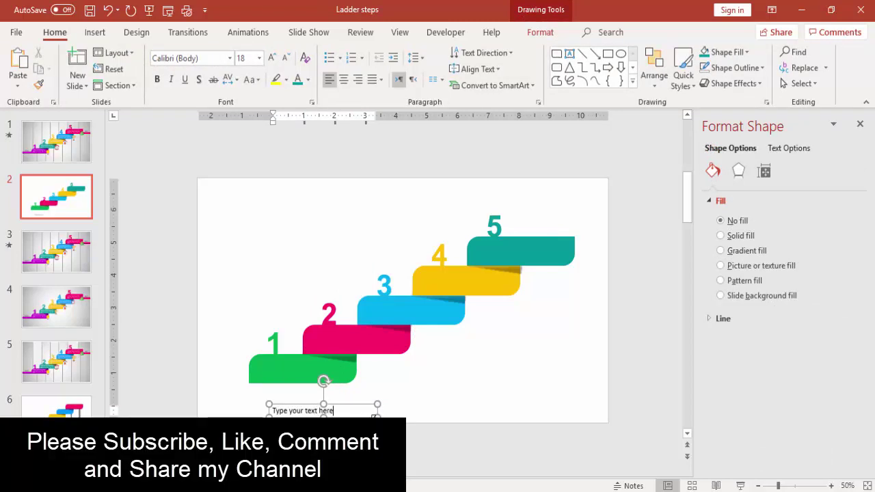
left_click(348, 409)
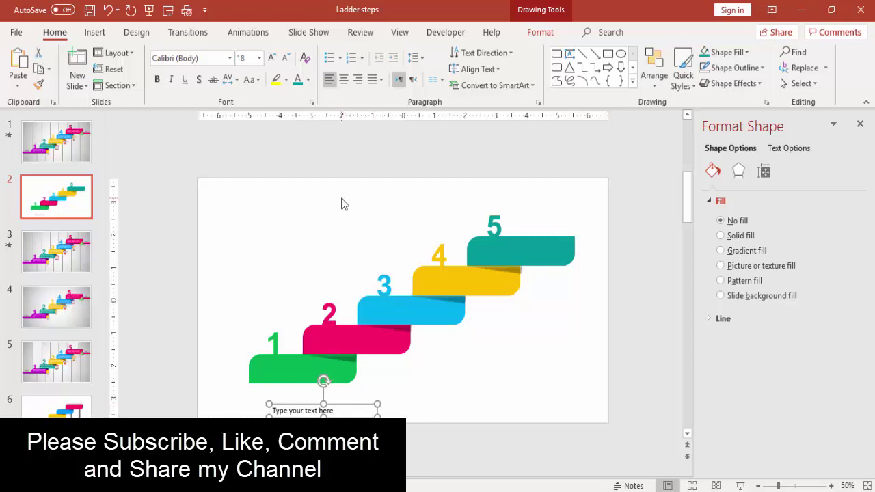
left_click(344, 79)
left_click_drag(353, 406, 324, 363)
Make the caption text white and stretch its box to fit the step width.
left_click(308, 79)
left_click(299, 112)
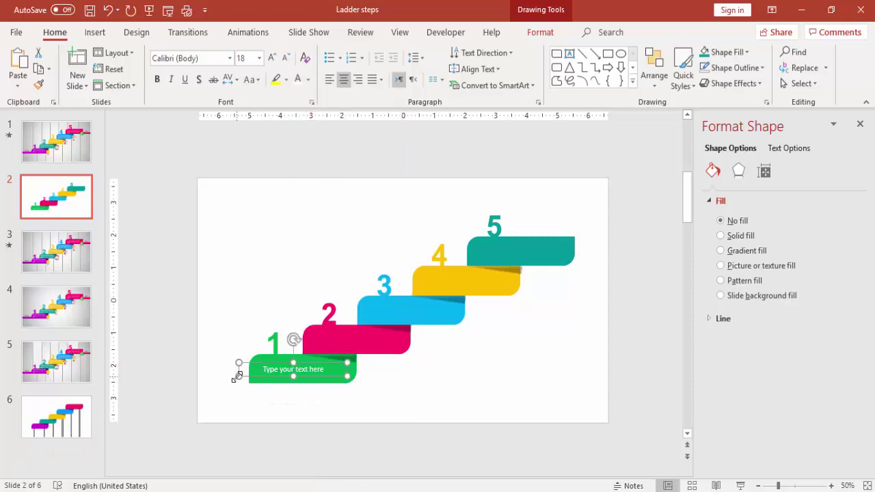
left_click_drag(238, 375, 249, 375)
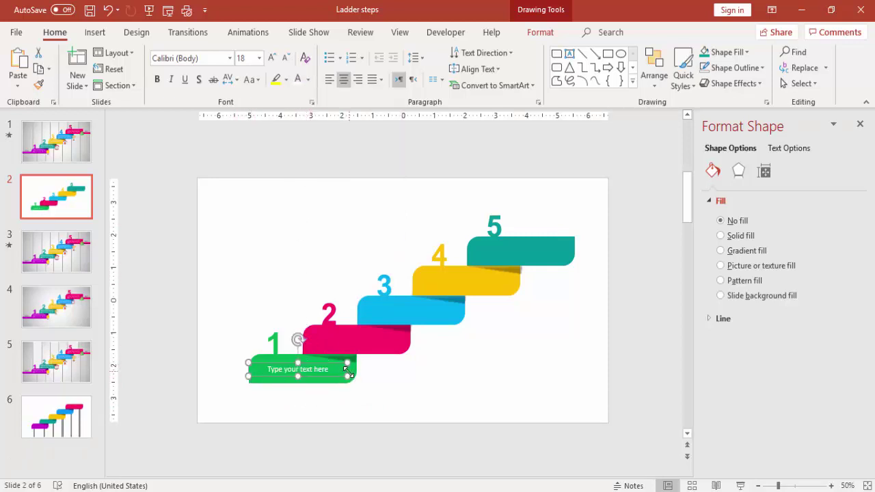
left_click_drag(346, 376, 392, 336)
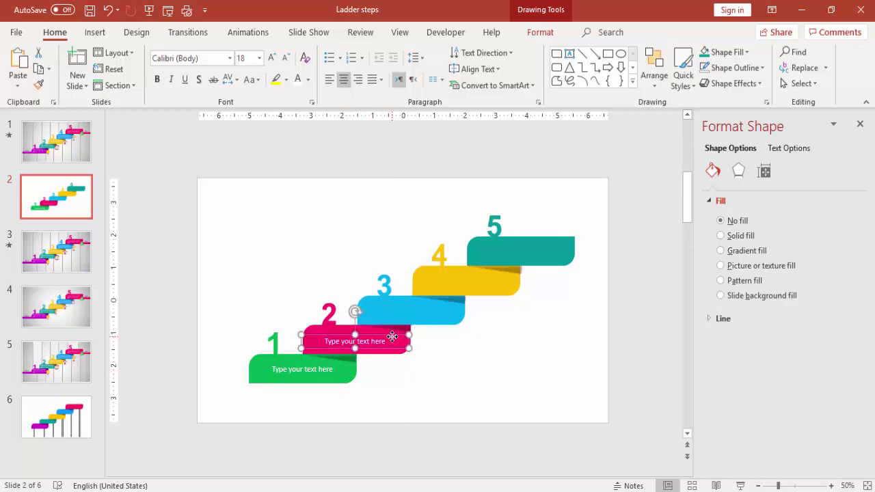
Copy the caption onto the blue, yellow and teal steps, nudging each into place.
left_click_drag(392, 336, 428, 305)
key("ctrl+d")
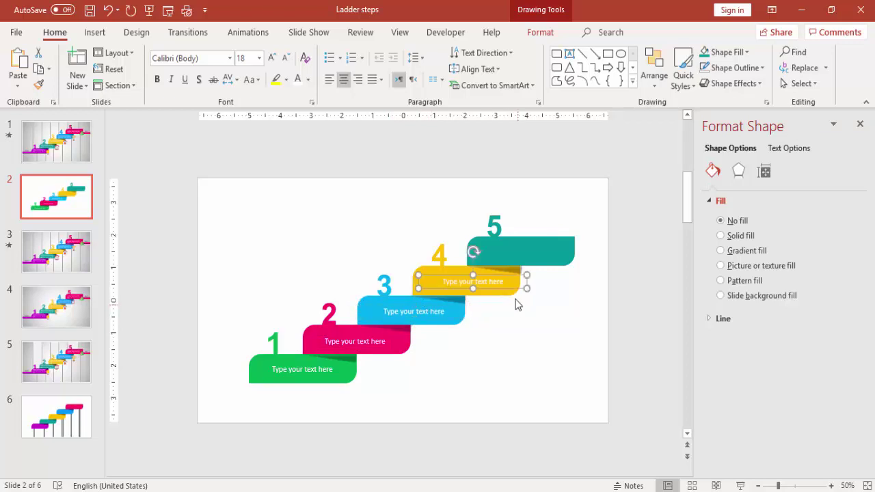
left_click_drag(509, 274, 501, 275)
key("ctrl+d")
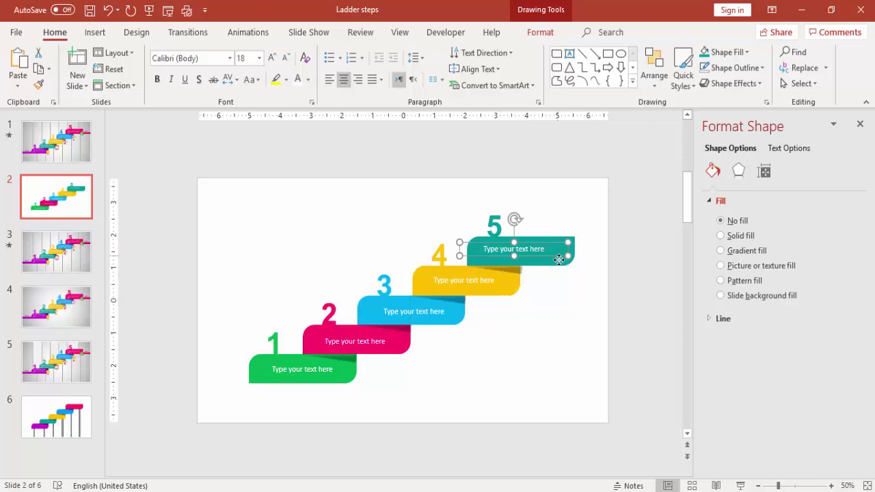
left_click_drag(561, 254, 569, 259)
Move the bulb, book, house, trophy and money bag icons to the right ends of steps 1–5.
left_click(563, 302)
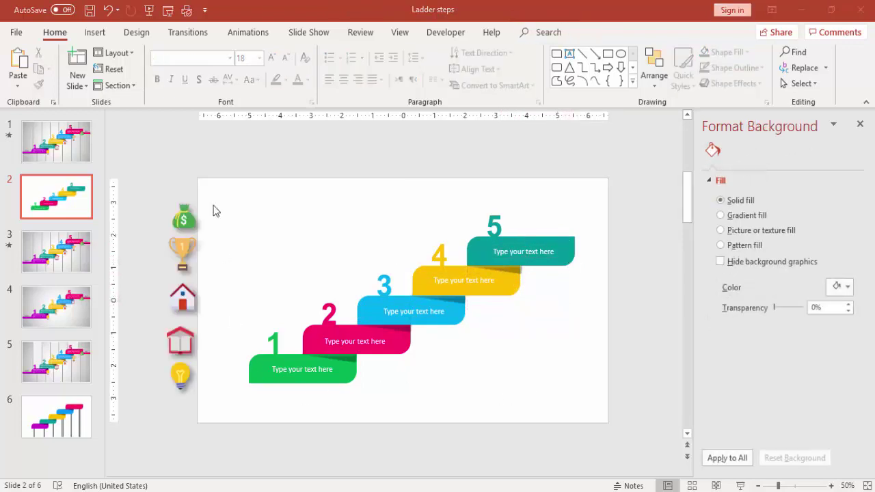
left_click(180, 376)
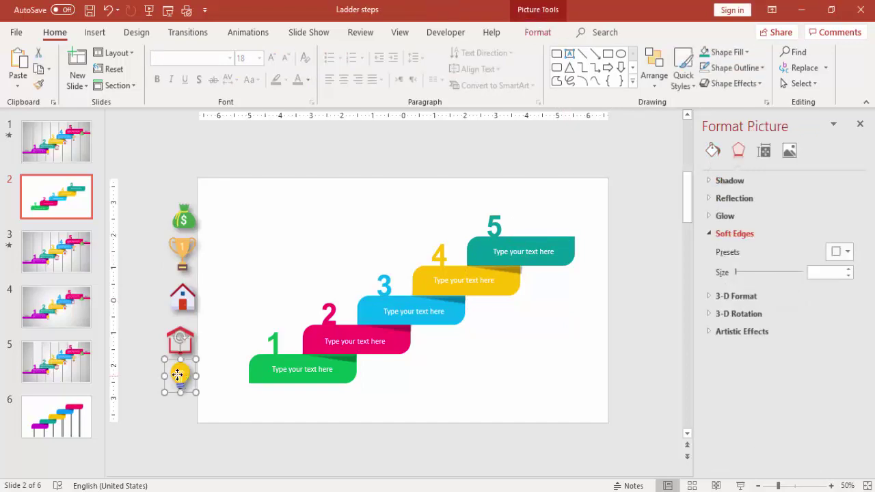
left_click_drag(180, 376, 357, 371)
left_click(186, 338)
left_click_drag(186, 337, 395, 341)
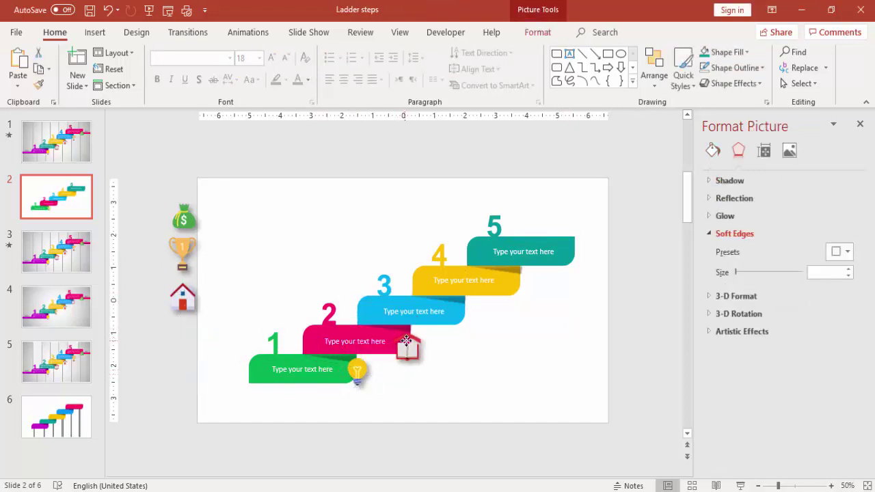
left_click_drag(406, 340, 408, 342)
left_click_drag(186, 298, 465, 313)
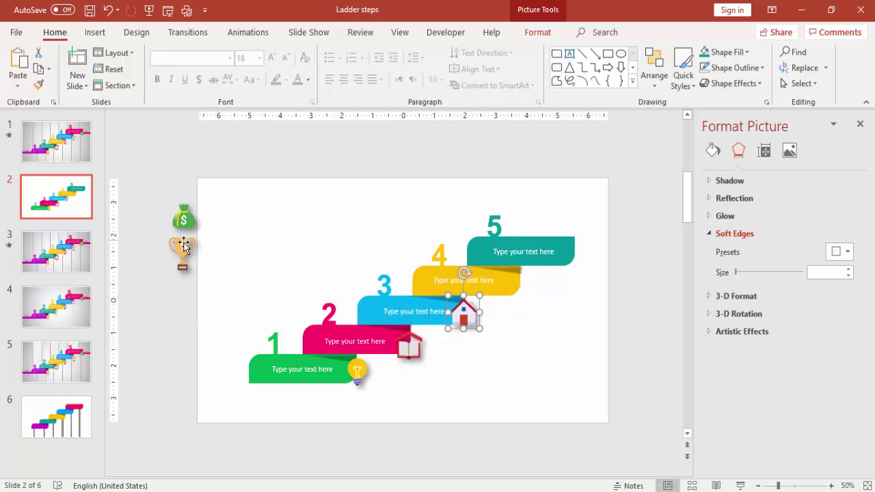
left_click_drag(182, 247, 519, 277)
left_click_drag(183, 220, 572, 261)
left_click(627, 291)
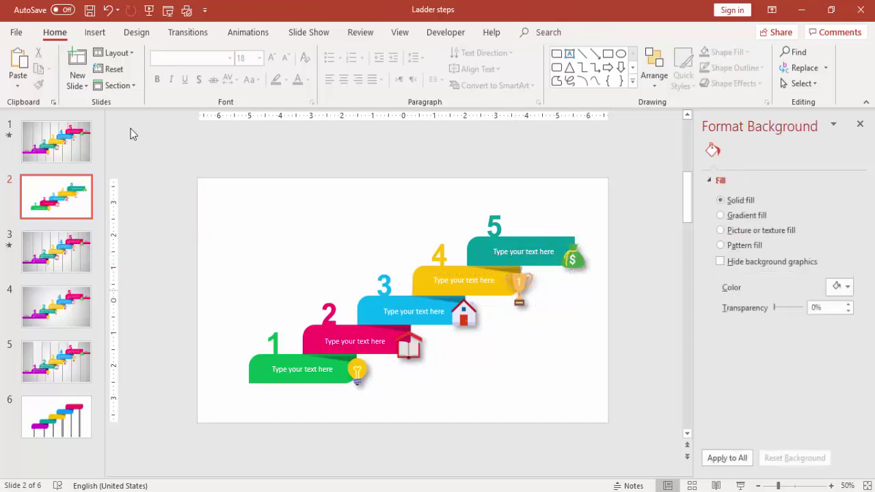
Draw a thin rectangle bar to the left of step 1.
left_click(95, 32)
left_click(205, 81)
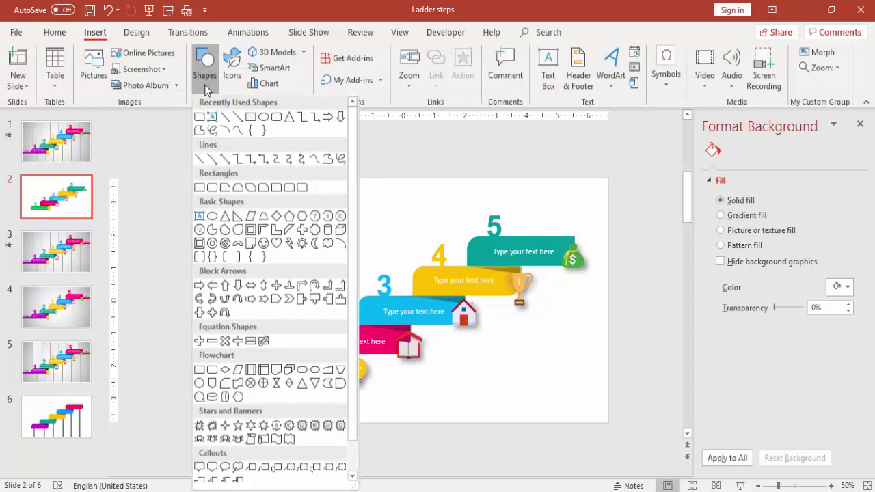
left_click(198, 190)
mouse_move(249, 372)
left_mouse_down()
mouse_move(230, 388)
mouse_move(196, 381)
left_mouse_up()
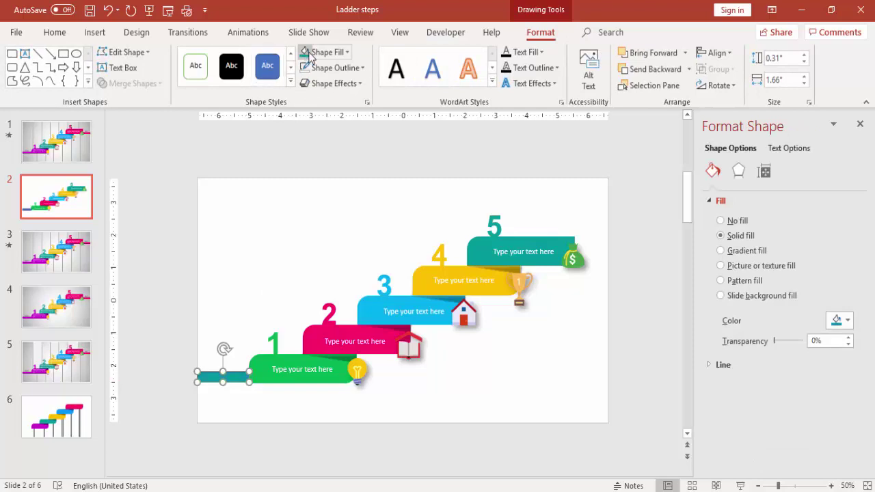
Fill the bar green, remove its outline, and make it slightly taller.
left_click(344, 52)
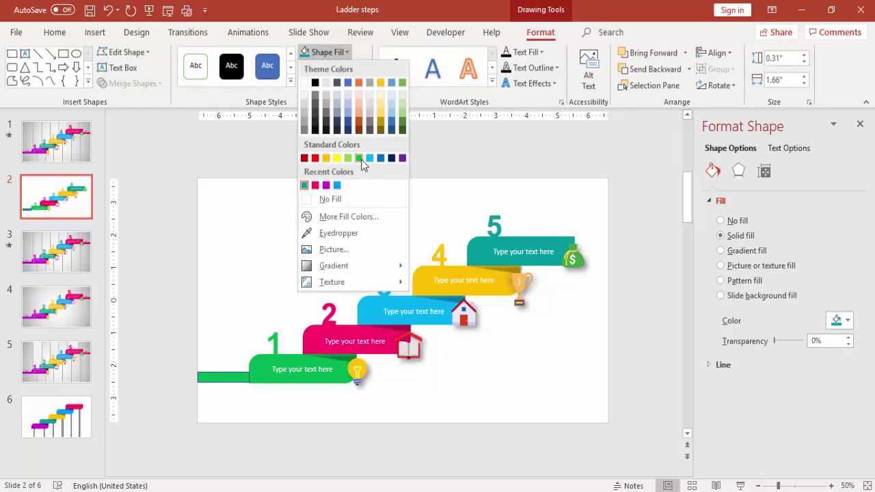
left_click(356, 159)
left_click(360, 69)
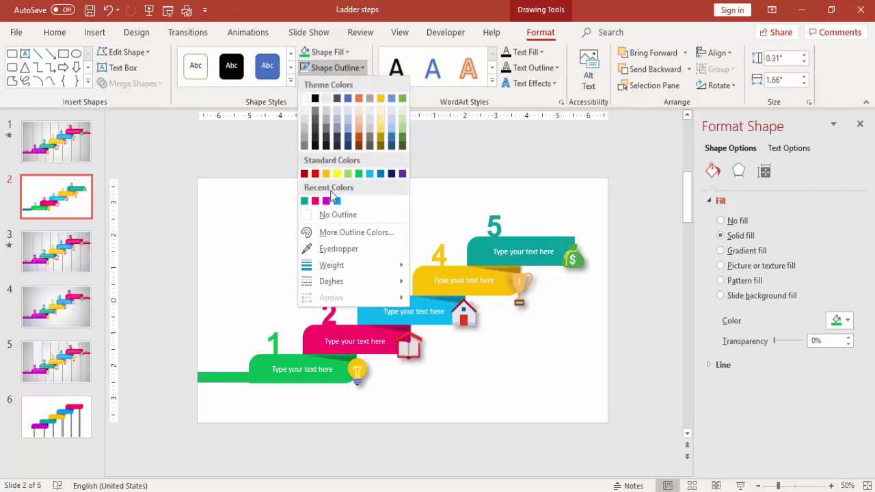
left_click(335, 212)
left_click(221, 332)
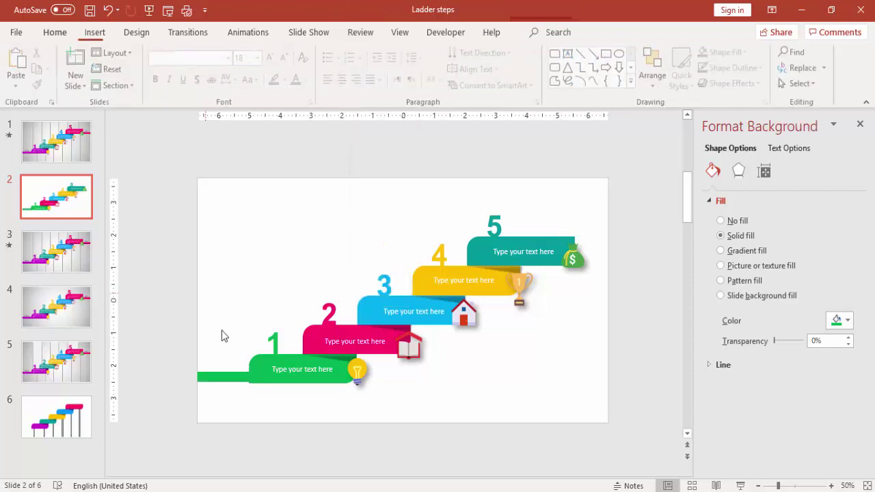
left_click(226, 379)
left_click_drag(223, 381, 222, 384)
left_click(177, 328)
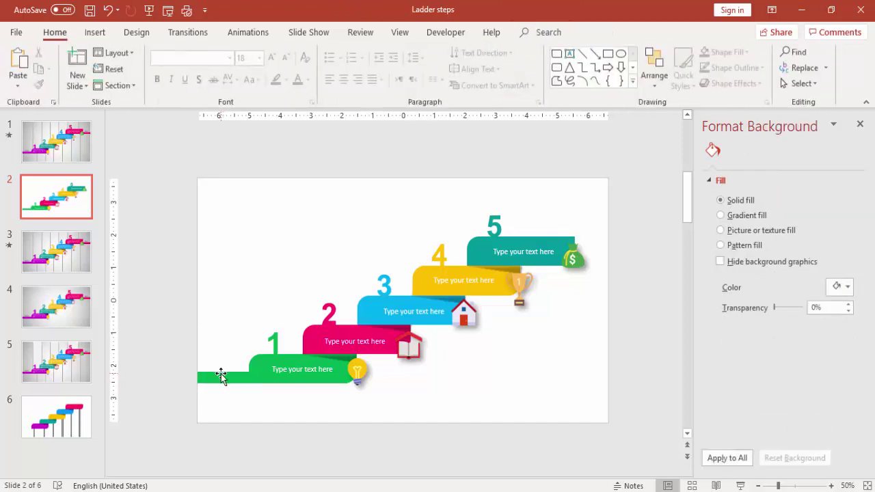
left_click(221, 375)
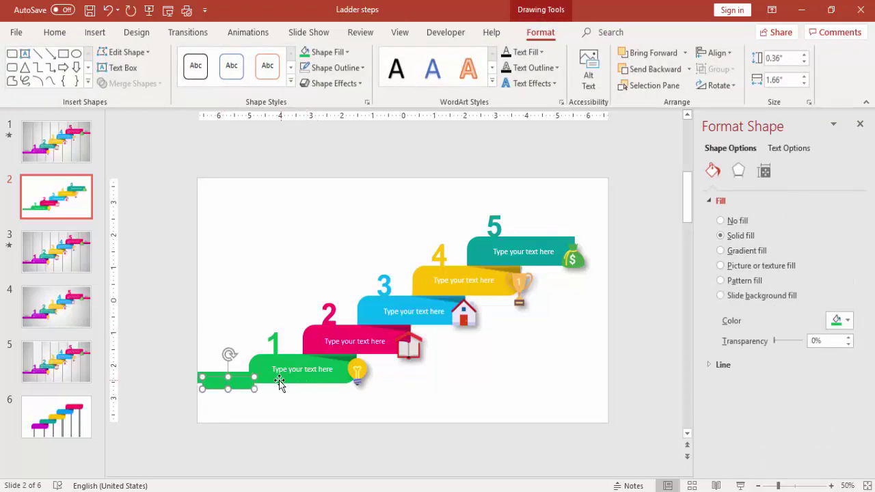
Copy the bar to the right of step 5, resize it, and fill it teal.
mouse_move(234, 385)
left_mouse_down()
mouse_move(520, 305)
mouse_move(606, 251)
mouse_move(567, 279)
mouse_move(569, 316)
left_mouse_up()
left_click(568, 265)
left_click(575, 261)
mouse_move(574, 264)
left_mouse_down()
mouse_move(559, 262)
mouse_move(591, 266)
left_mouse_up()
left_click(604, 286)
left_click(591, 259)
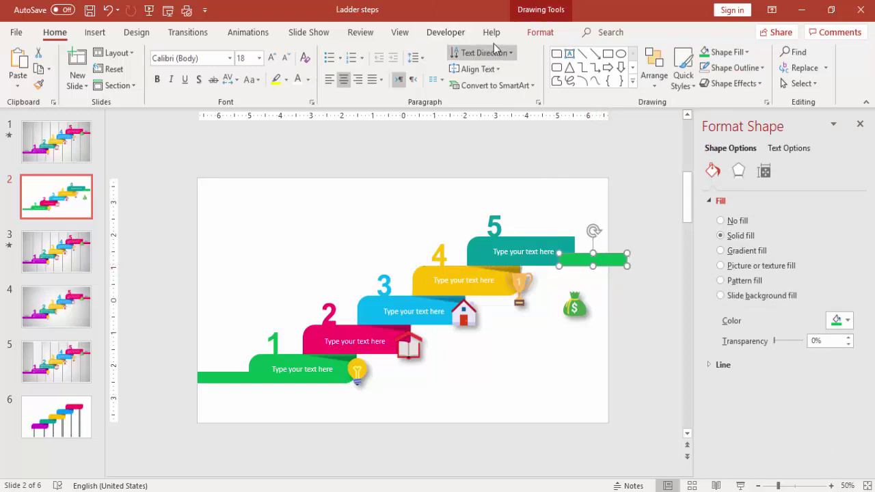
left_click(534, 34)
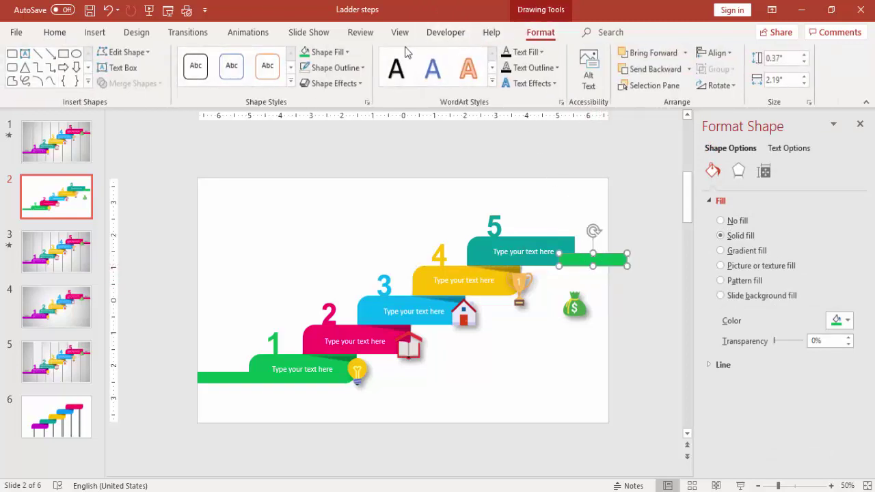
left_click(347, 53)
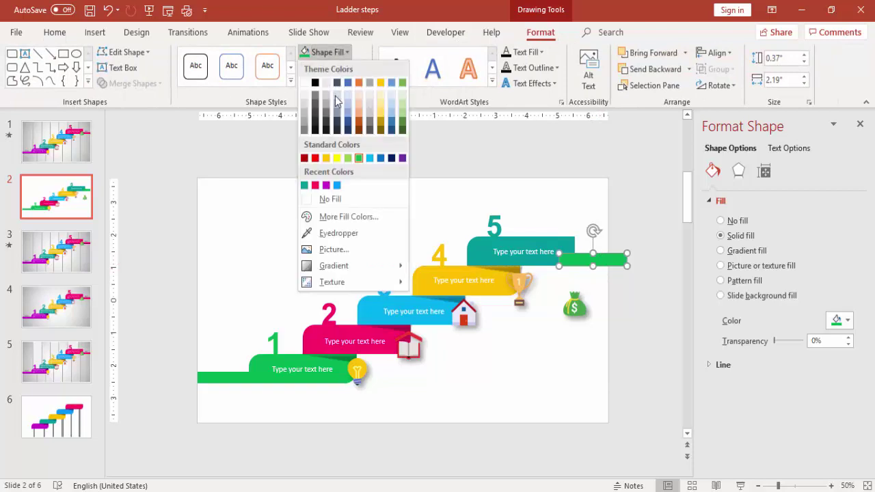
left_click(303, 185)
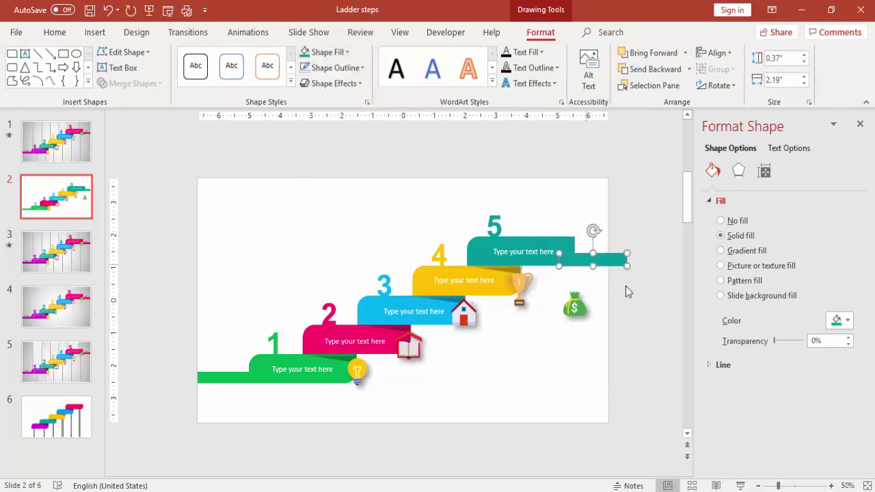
left_click(602, 296)
Move the money bag onto the teal bar and bring it to front.
left_click(580, 307)
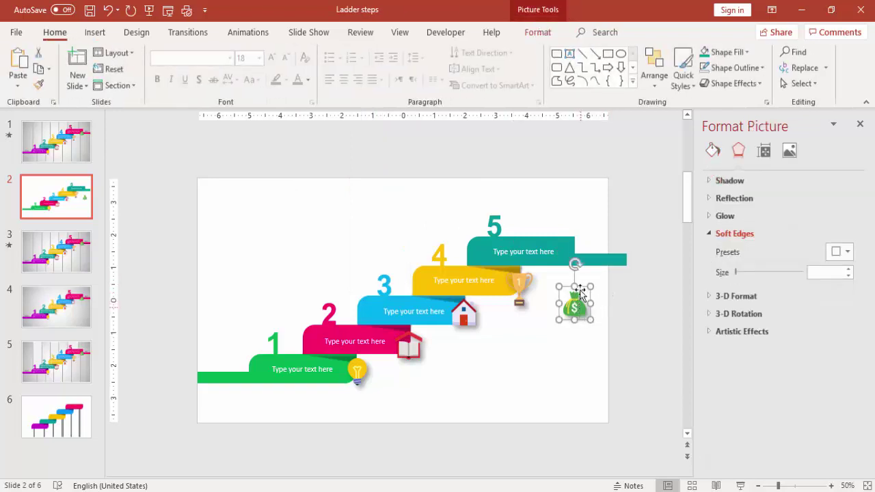
left_click_drag(580, 307, 579, 266)
left_click(537, 32)
left_click(721, 52)
left_click(691, 85)
left_click_drag(577, 267, 573, 261)
left_click(623, 208)
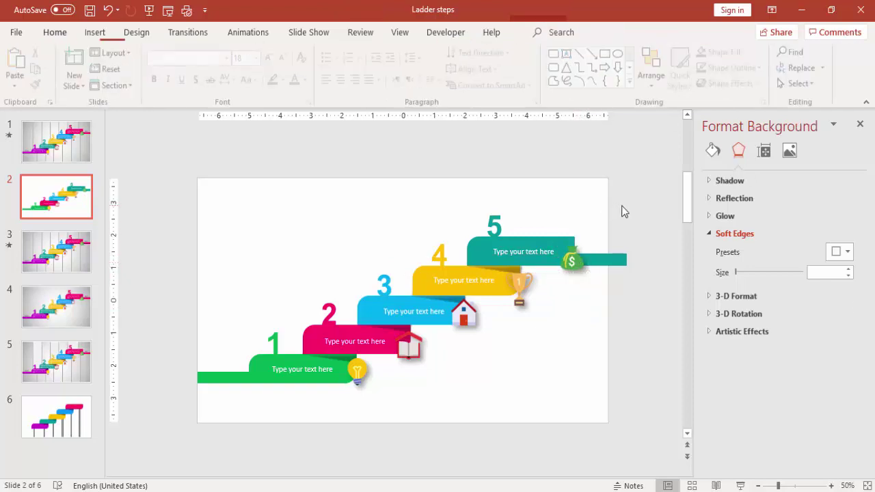
Add a START text box by the green bar and an END copy by the teal bar.
left_click(95, 32)
left_click(548, 69)
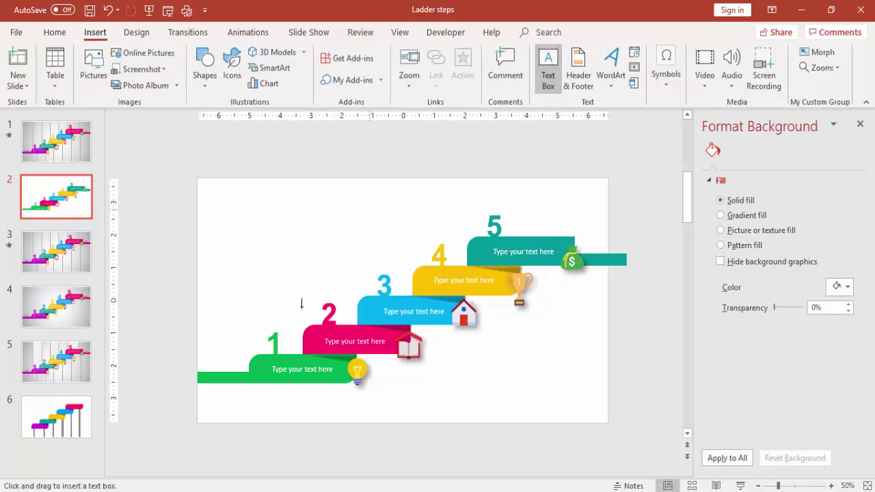
left_click(220, 352)
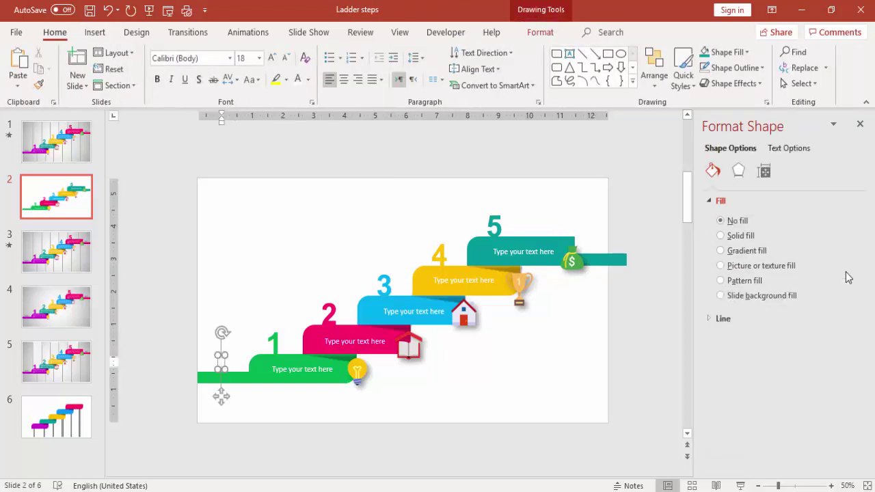
type("START")
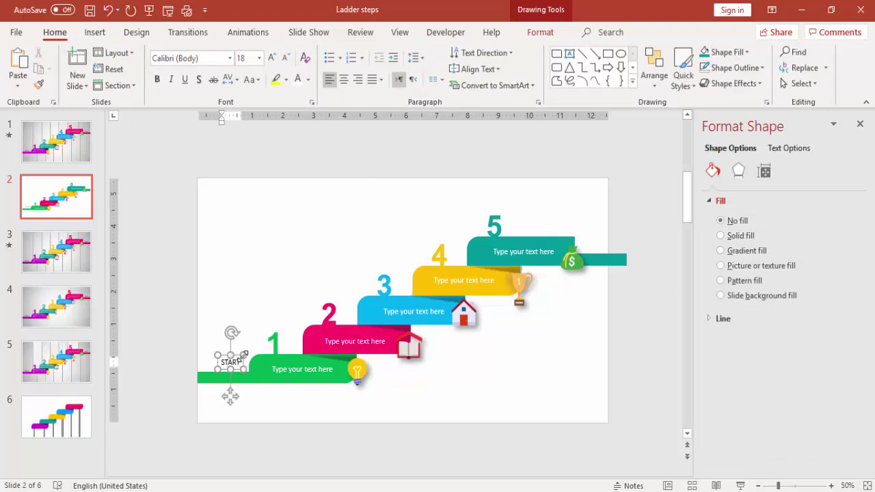
left_click_drag(237, 354, 594, 241)
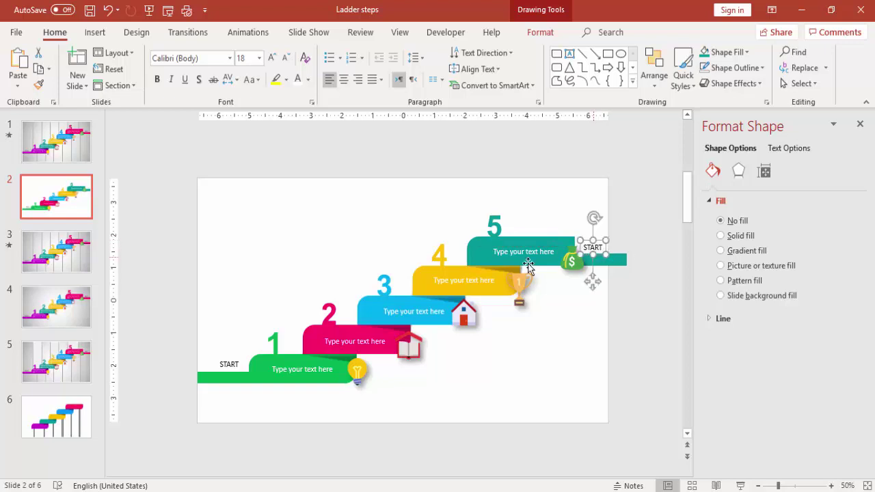
double_click(589, 247)
type("END")
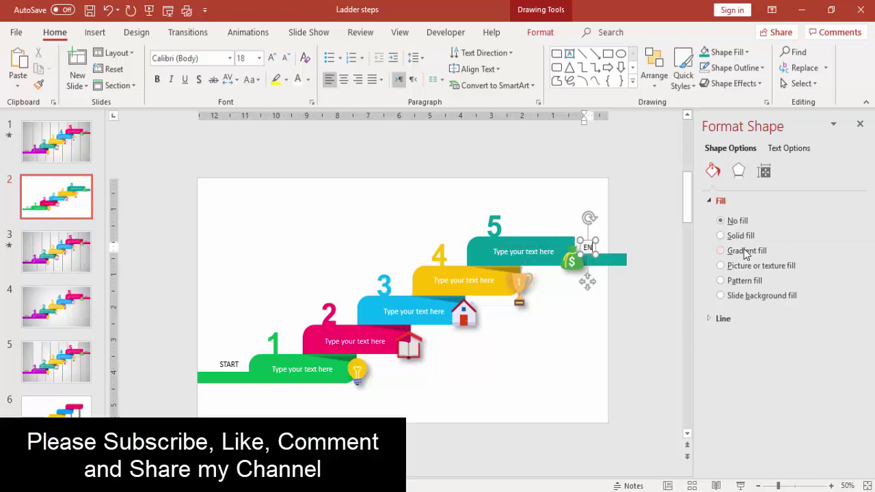
left_click(628, 215)
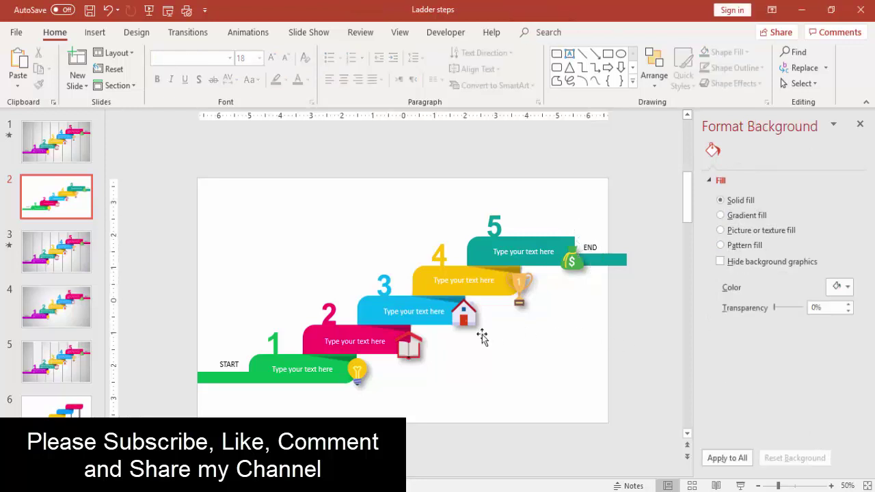
Apply a radial gradient background with a light grey outer stop and an inner stop at 30%.
left_click(746, 216)
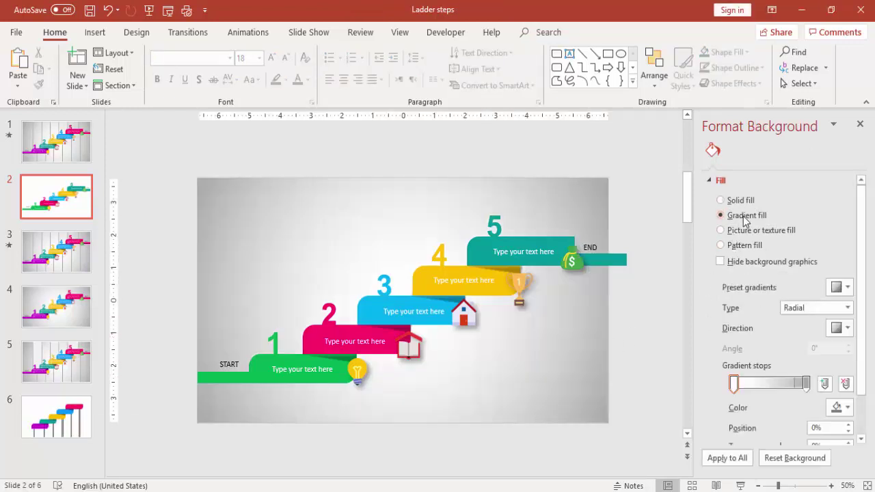
left_click(807, 384)
left_click(839, 408)
left_click(770, 288)
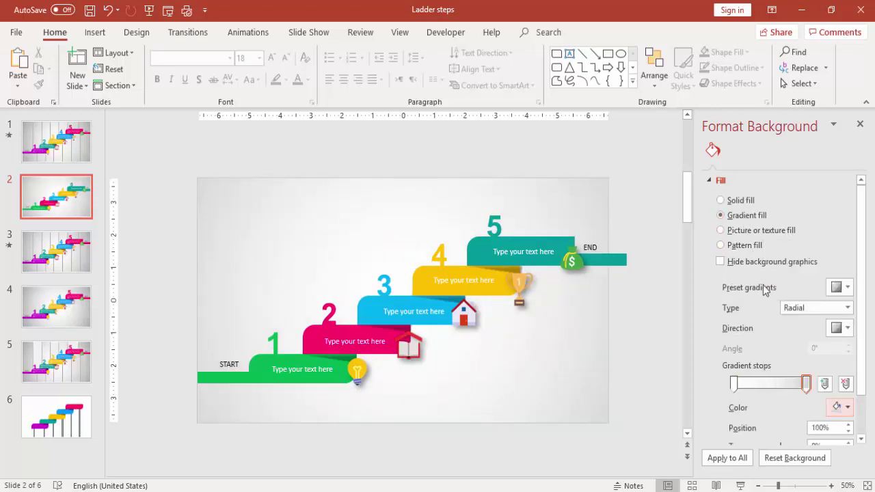
left_click_drag(734, 384, 756, 388)
left_click(661, 366)
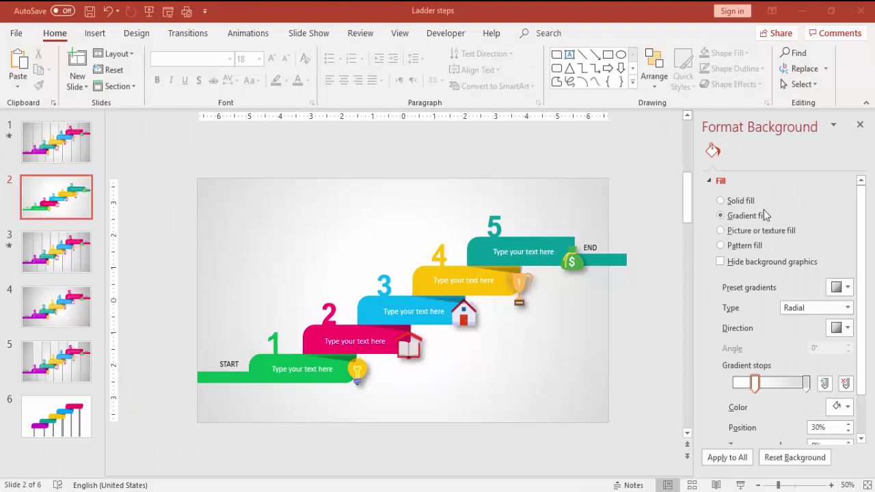
left_click(861, 124)
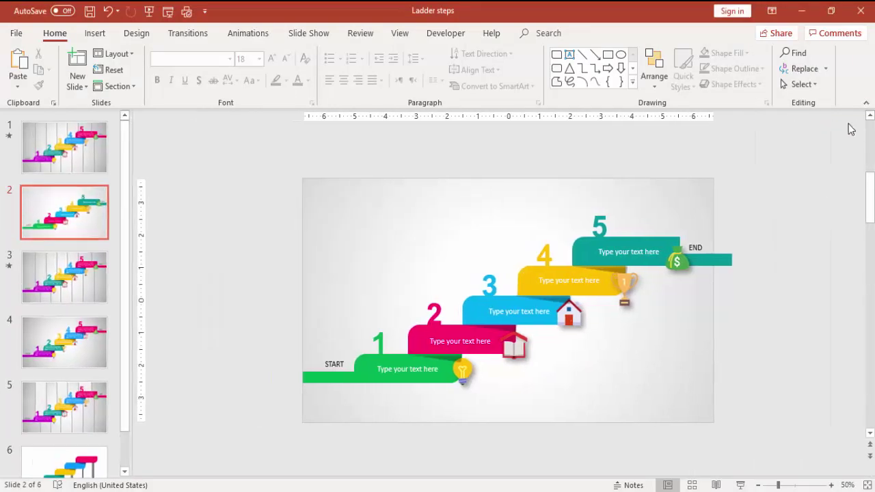
Group the number 1 box, green step box and lightbulb icon.
left_click(831, 485)
left_click(832, 486)
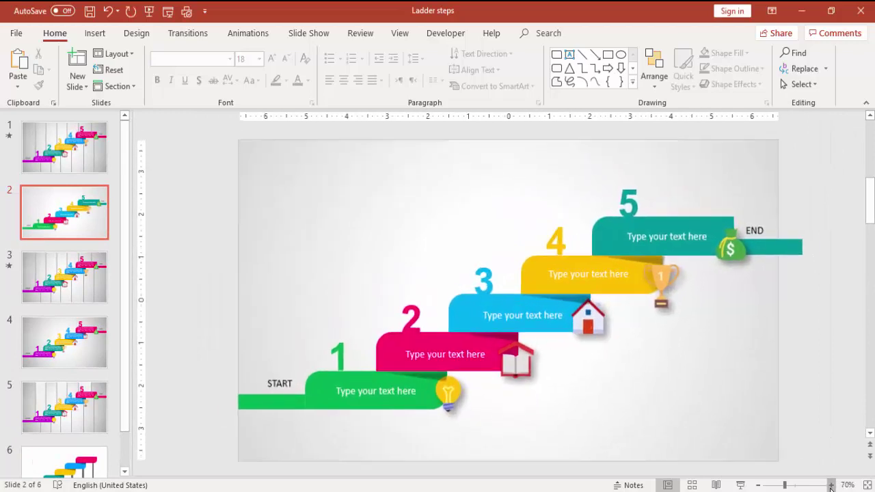
left_click(327, 354)
left_click(340, 333)
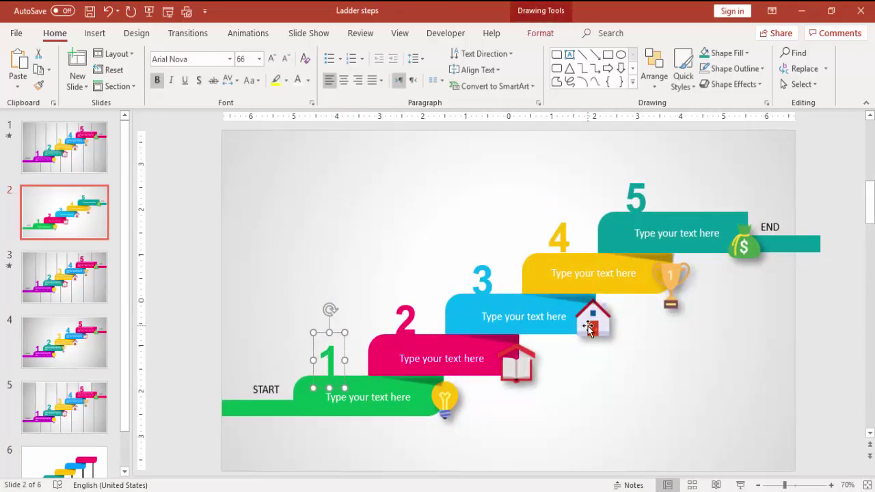
left_click(303, 403, "shift")
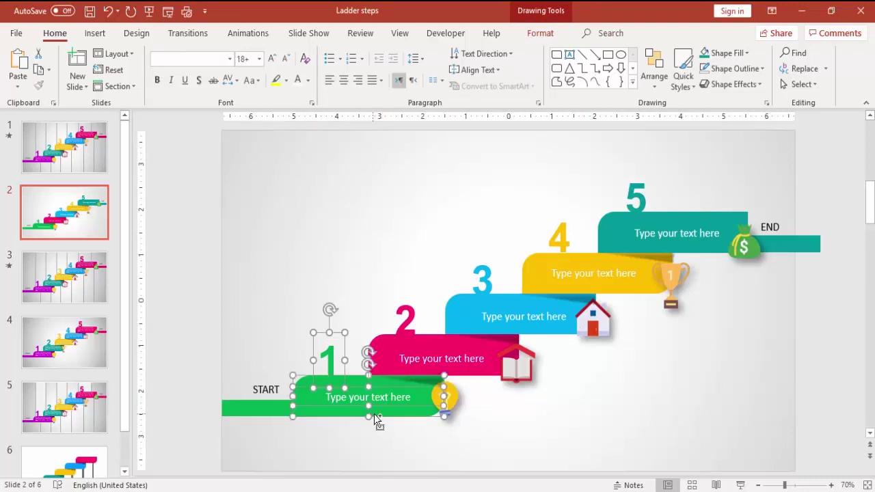
left_click(446, 396, "shift")
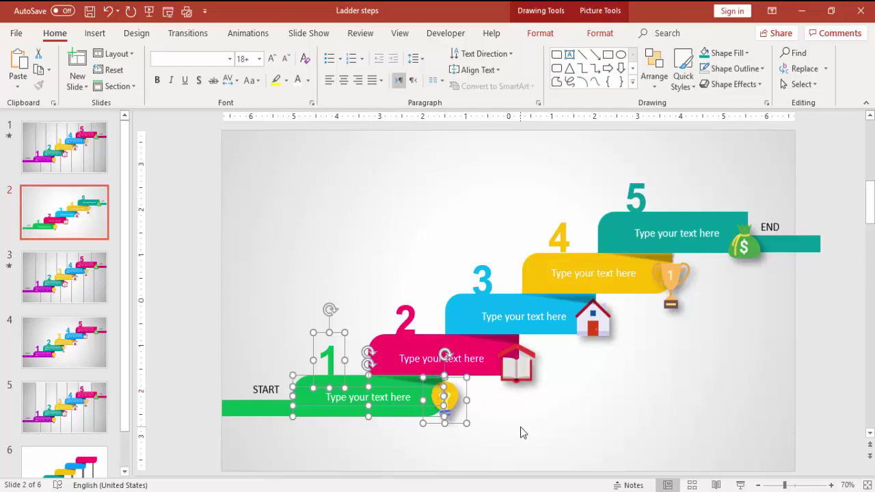
key("ctrl+g")
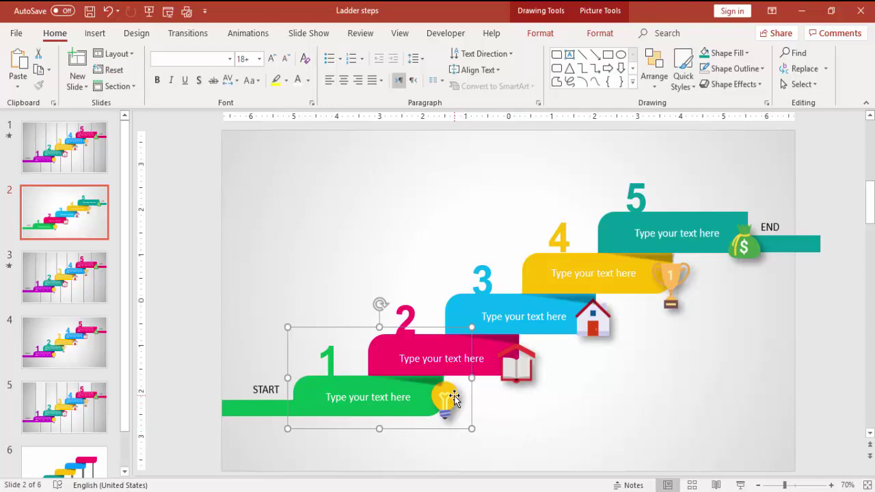
Group step 2's number, magenta box and book, then step 3's number, blue box and house.
left_click(400, 316)
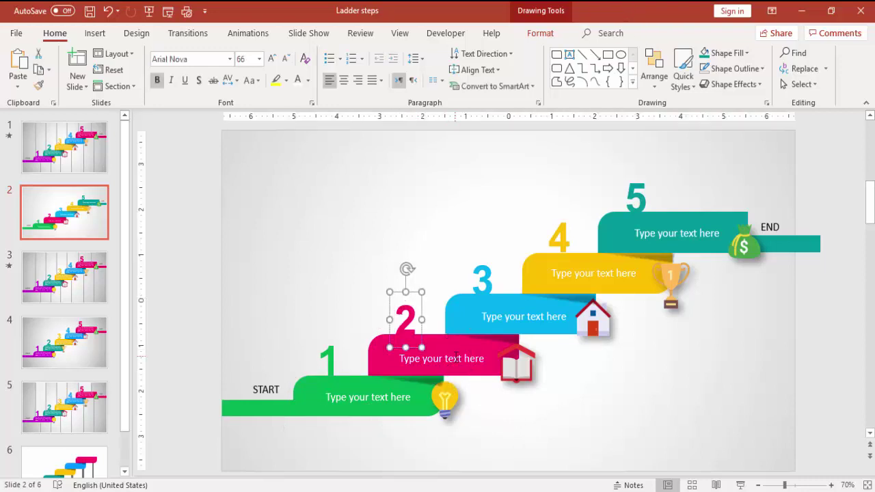
left_click(437, 363, "shift")
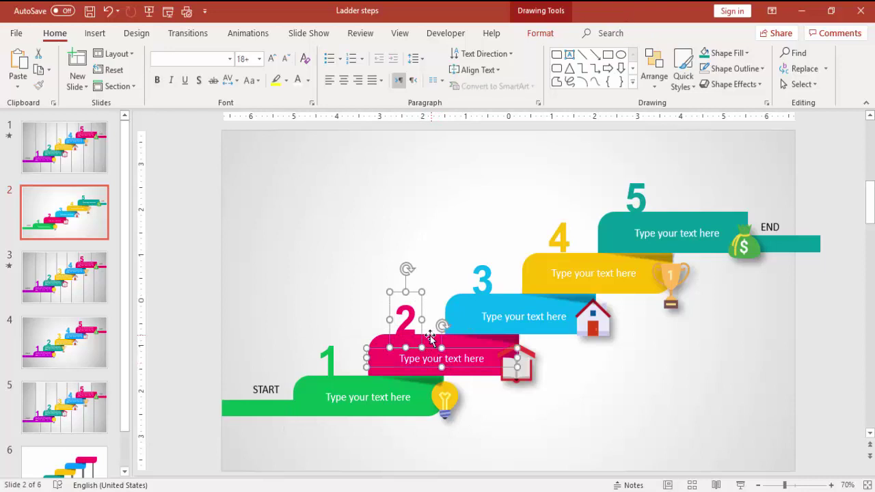
left_click(526, 375, "shift")
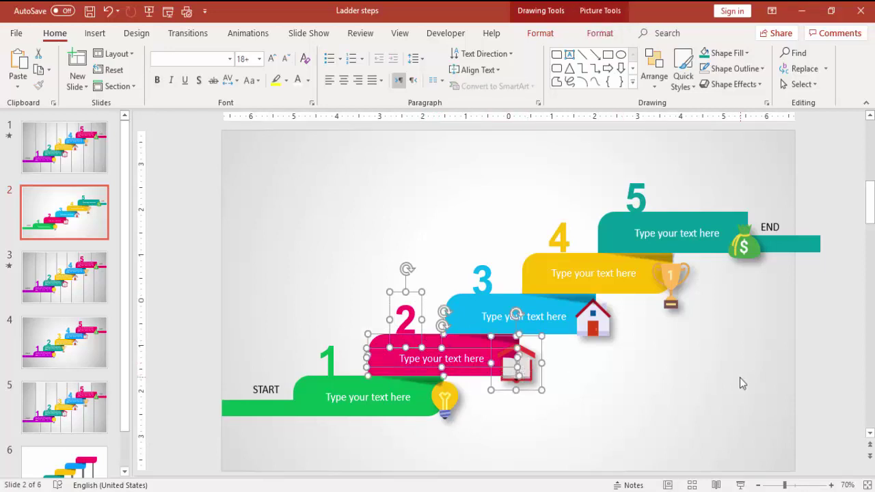
key("ctrl+g")
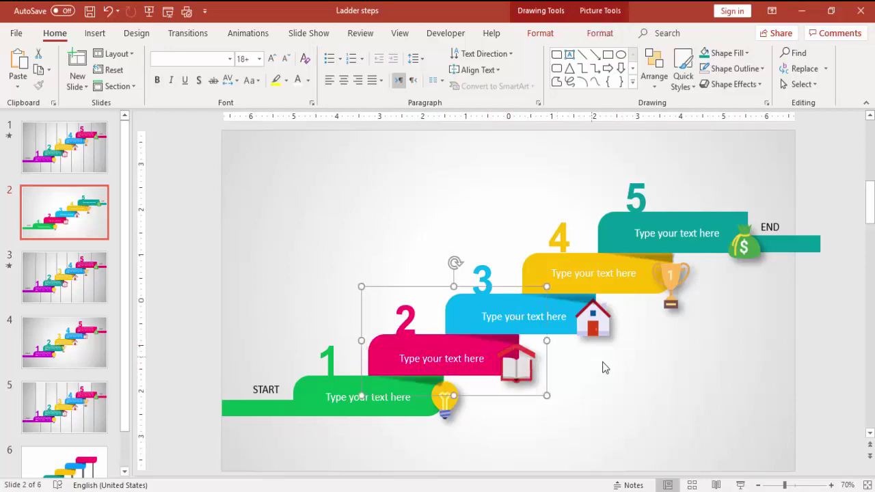
left_click(494, 301)
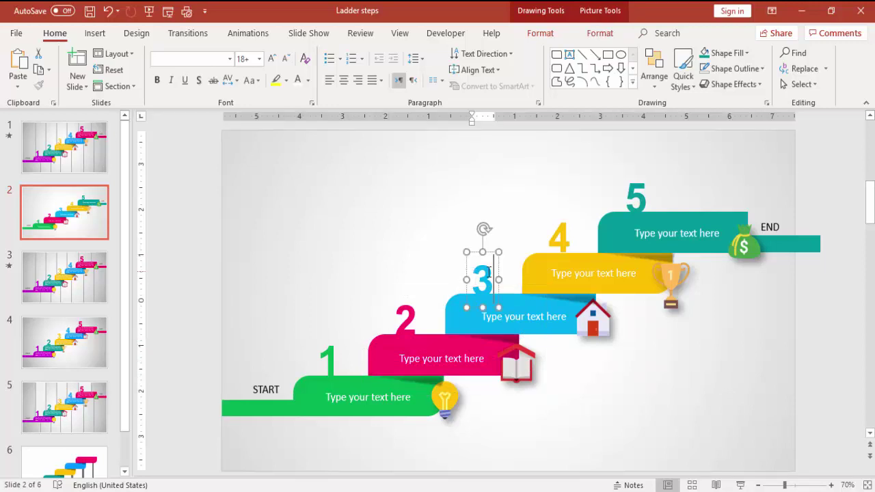
left_click(520, 305, "shift")
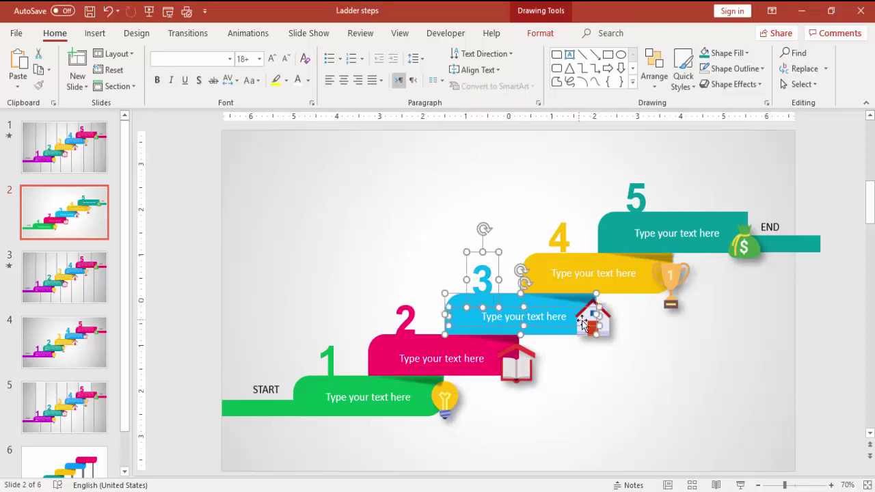
left_click(606, 327, "shift")
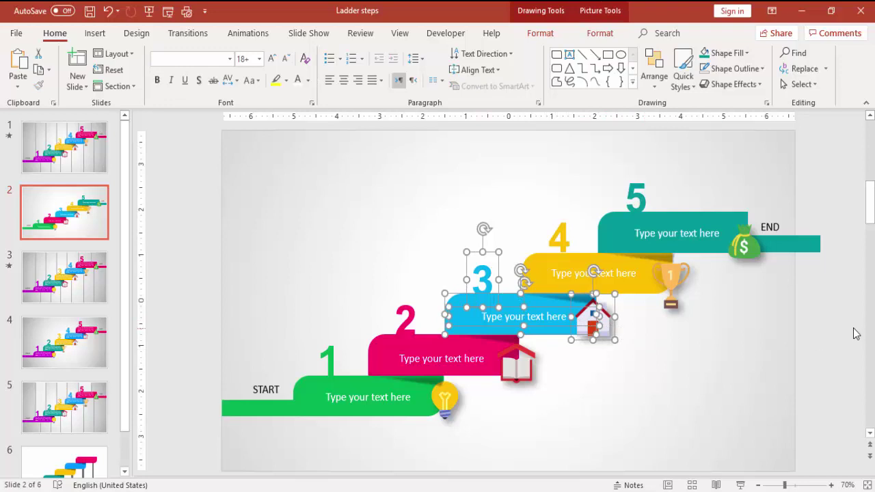
key("ctrl+g")
Group the number 4, yellow shape and trophy, and send the group backward behind step 5.
left_click(574, 236)
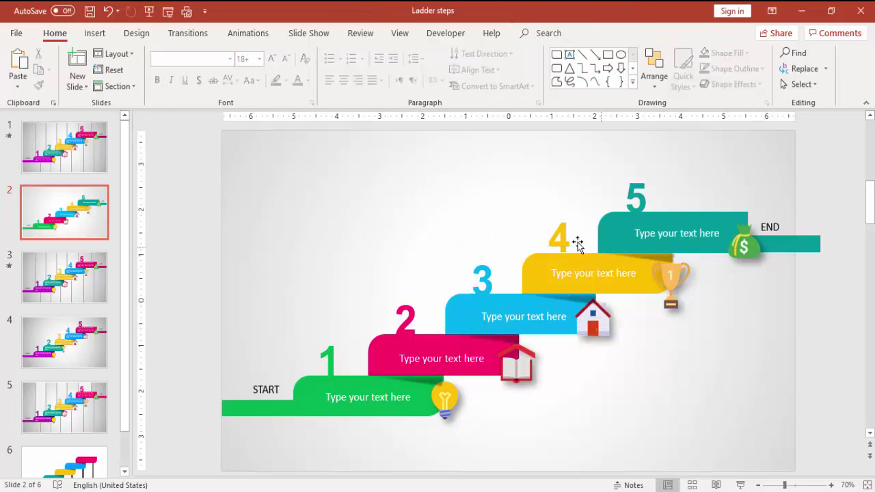
left_click(567, 211)
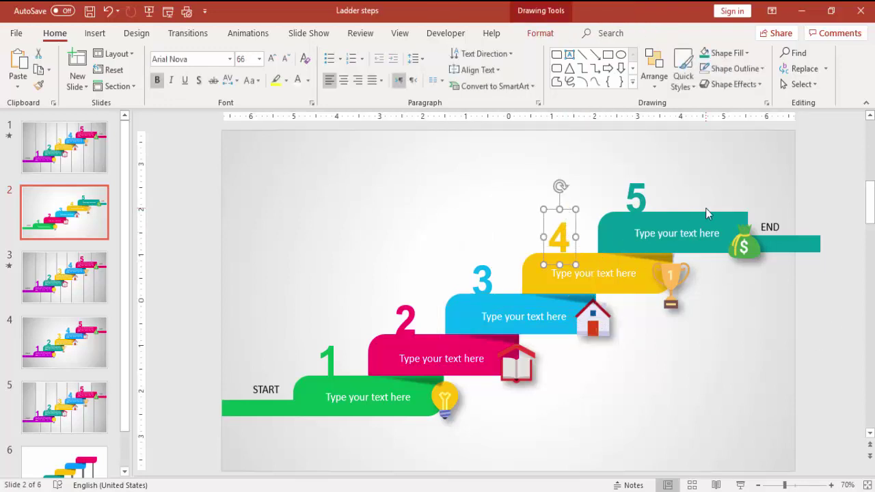
key("ctrl+z")
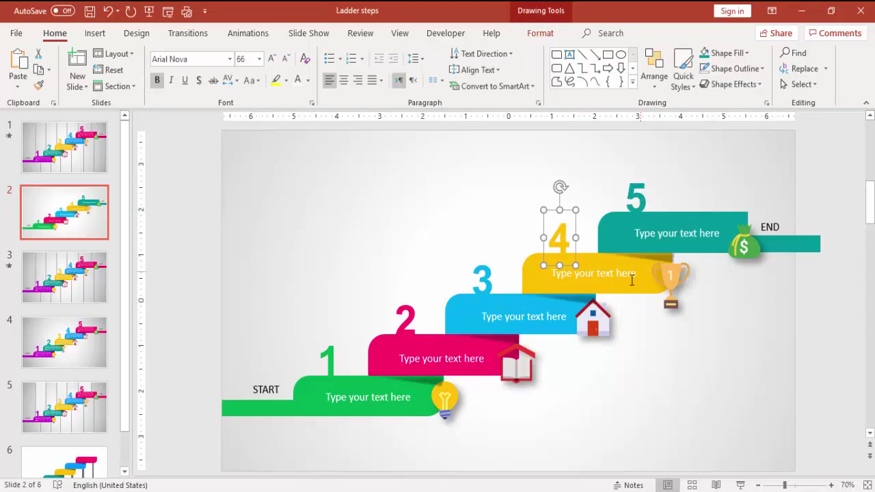
left_click(592, 277, "shift")
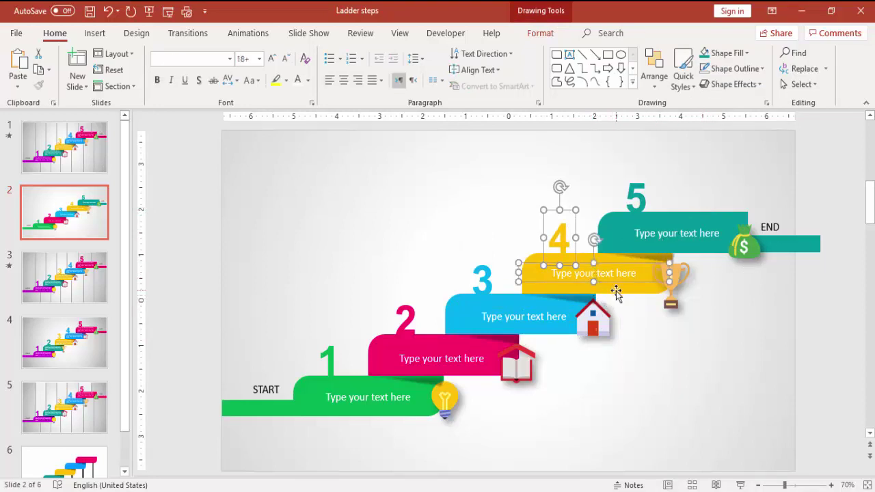
left_click(670, 296, "shift")
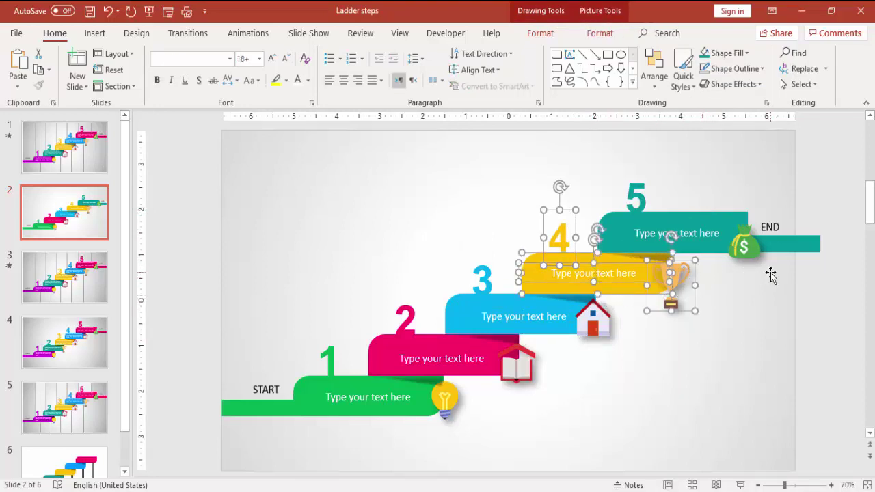
key("ctrl+g")
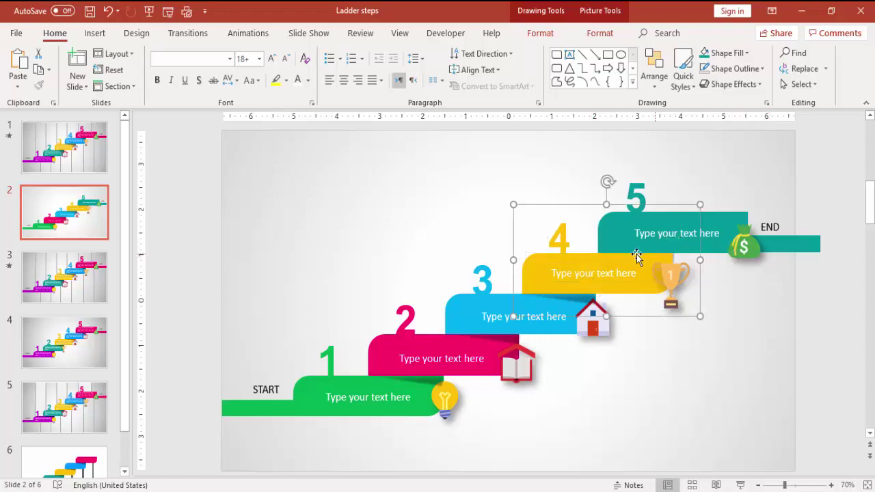
left_click(597, 34)
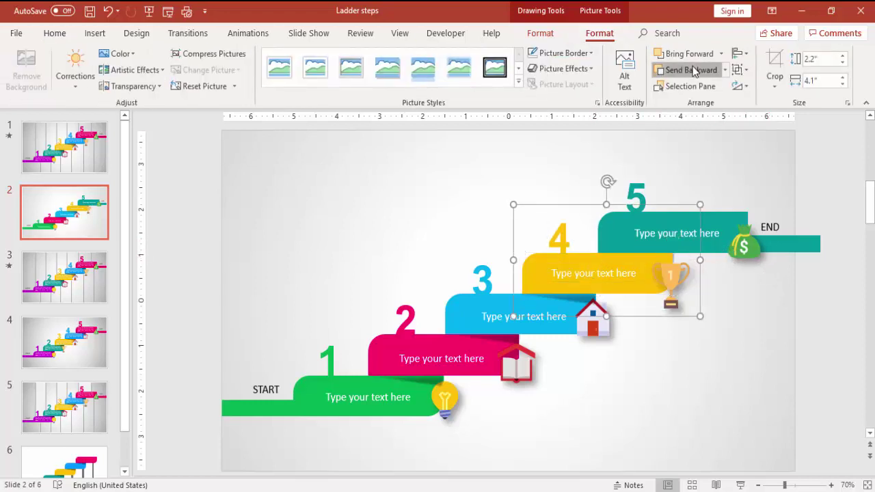
left_click(693, 70)
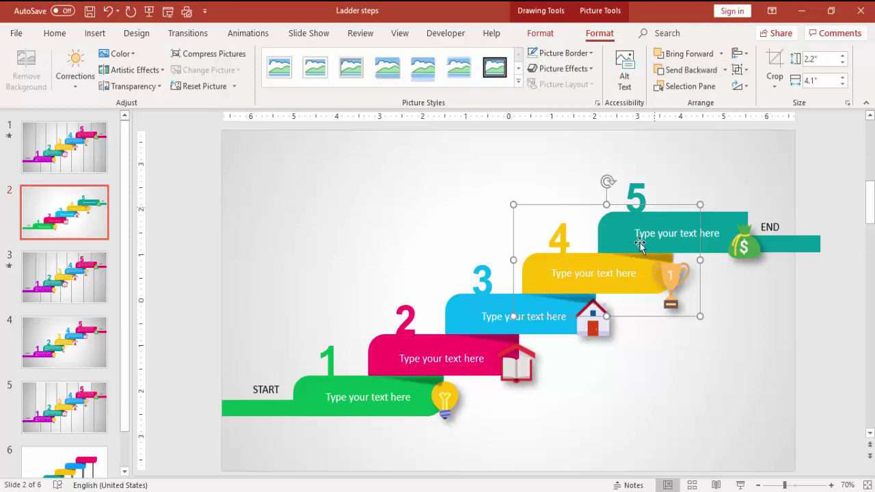
left_click(771, 330)
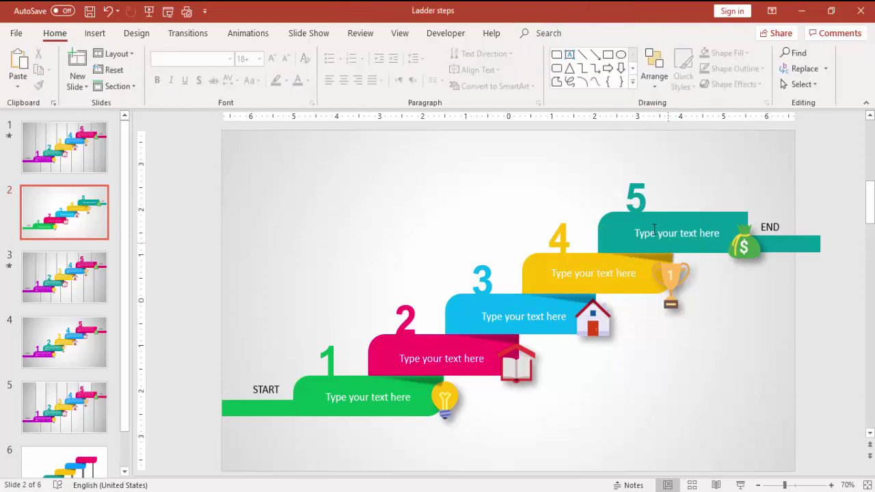
Group step 5's number, text box, teal banner, money bag, END label and teal bar.
left_click(643, 192)
left_click(680, 232, "shift")
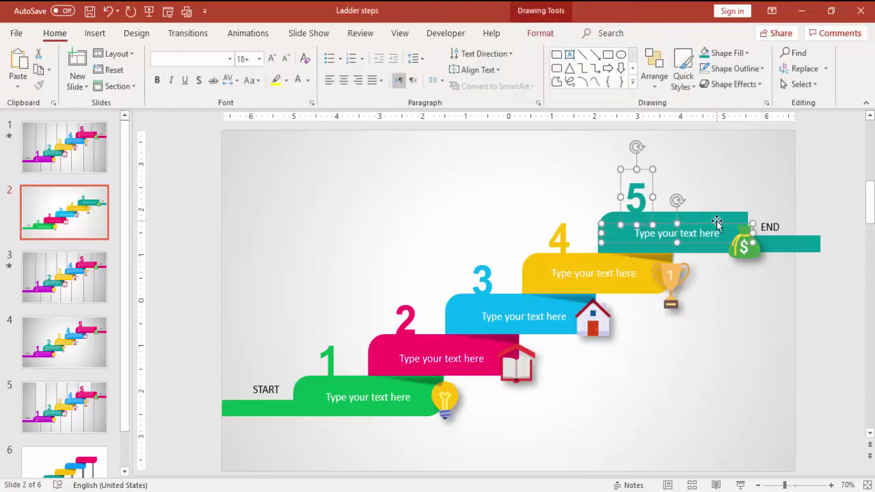
left_click(698, 253, "shift")
left_click(747, 249, "shift")
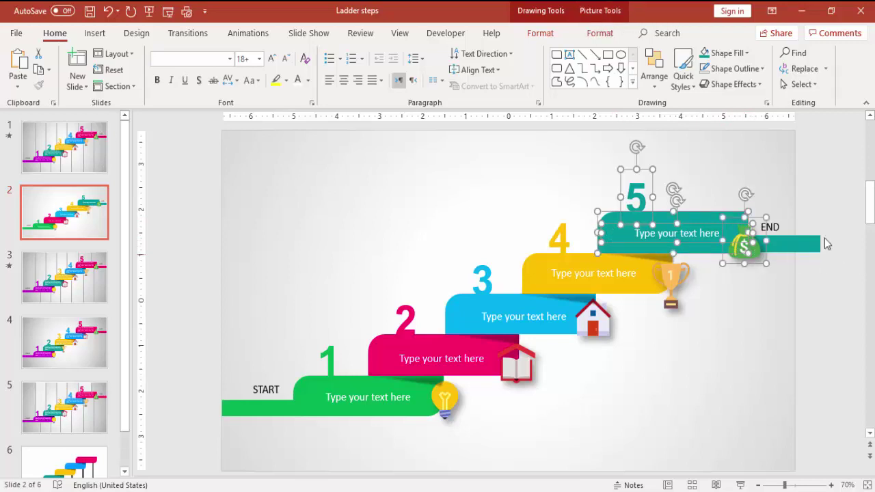
left_click(779, 227, "shift")
left_click(807, 246, "shift")
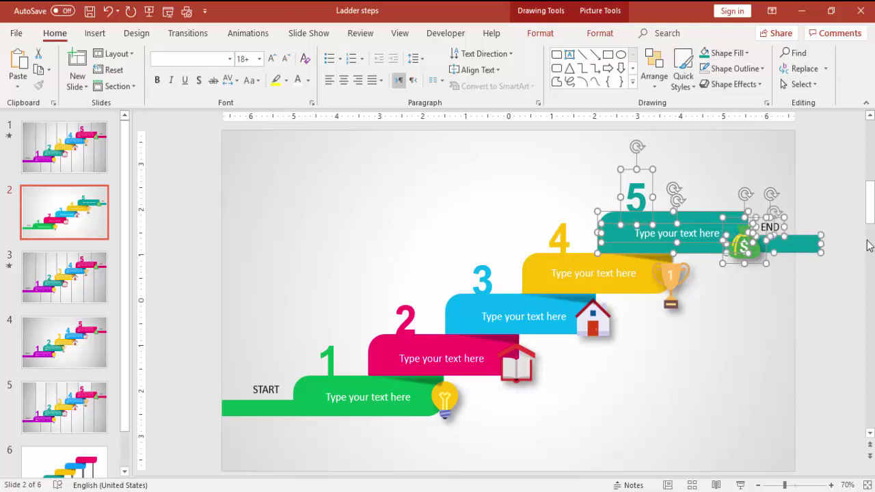
key("ctrl+g")
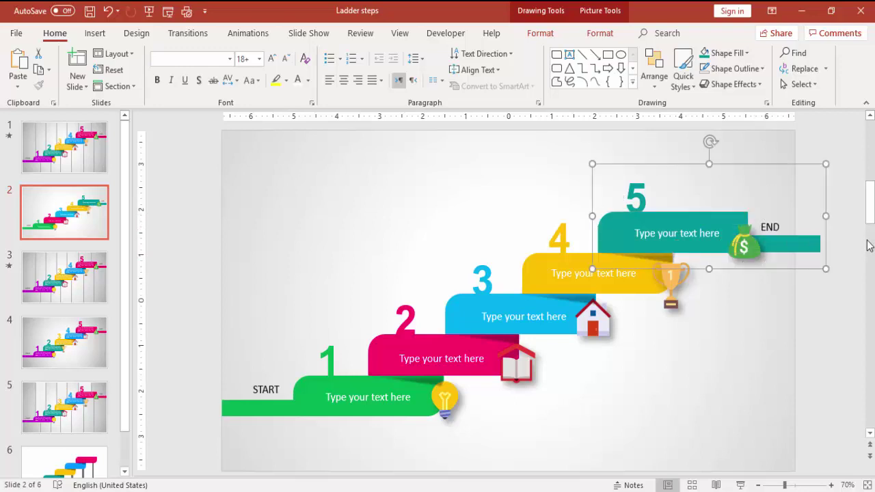
left_click(744, 314)
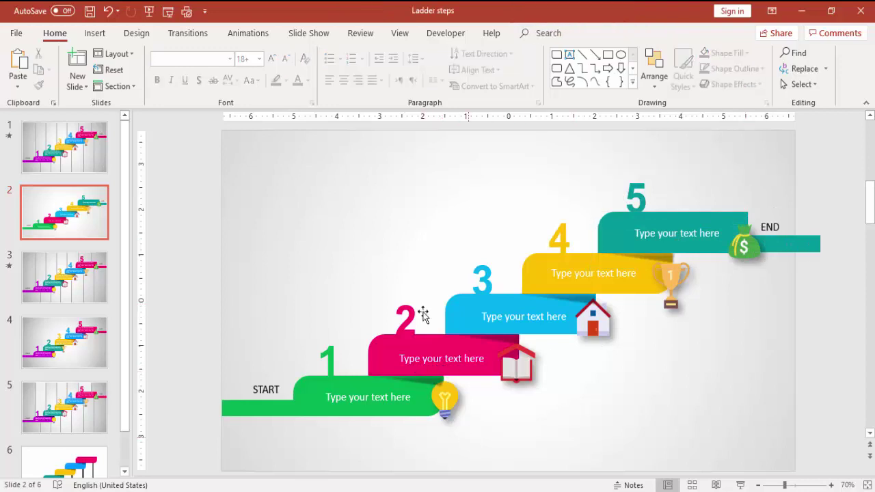
Open the Animation Pane and give the green START bar a Wipe From Left entrance.
left_click(251, 34)
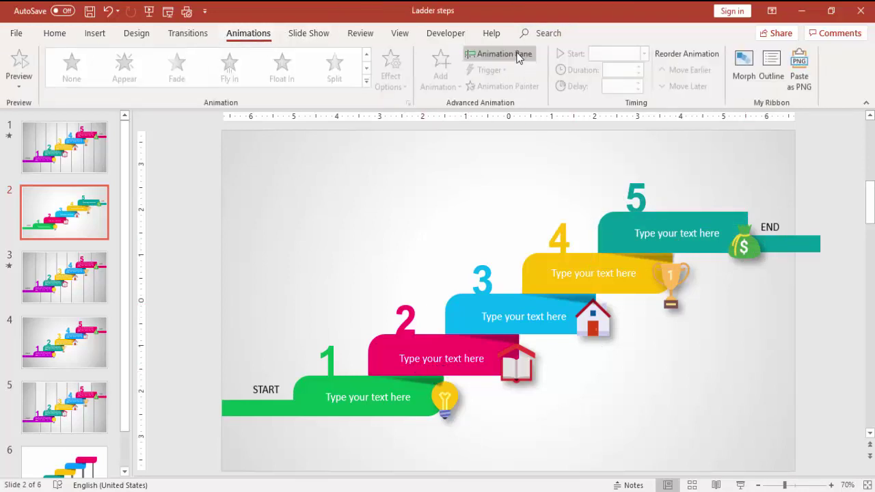
left_click(518, 54)
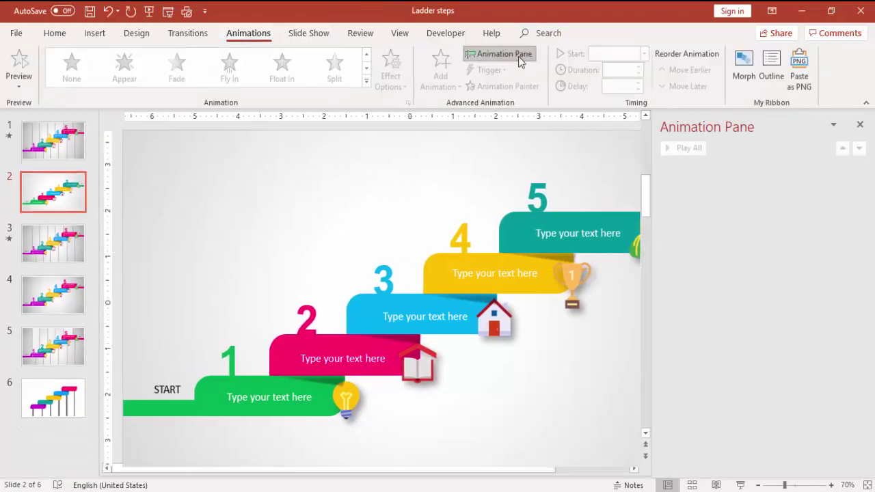
left_click(758, 484)
left_click(758, 485)
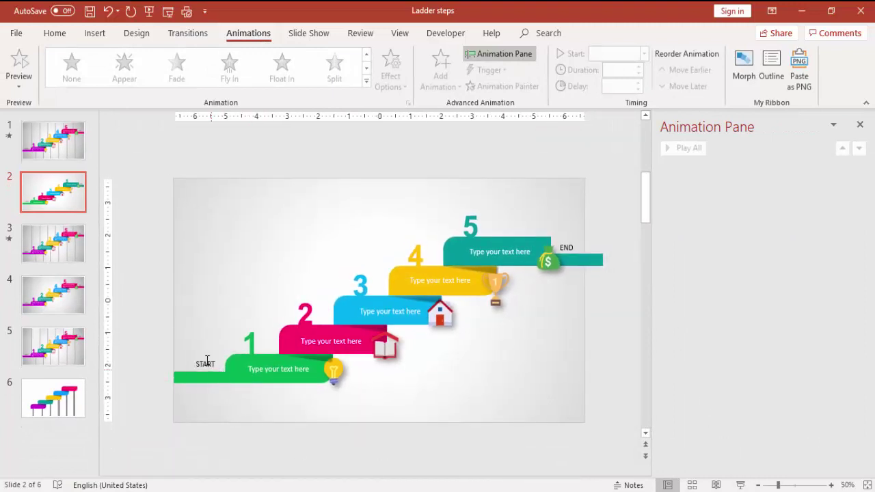
left_click(191, 376)
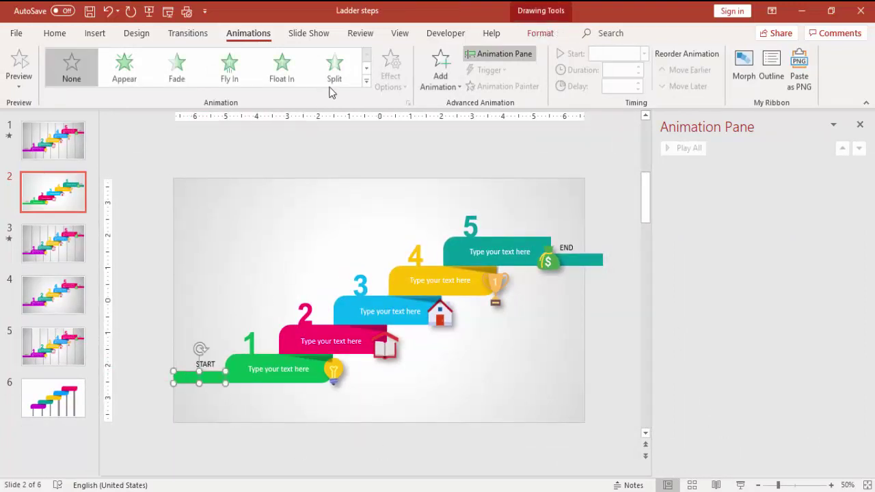
left_click(366, 81)
left_click(340, 137)
left_click(402, 90)
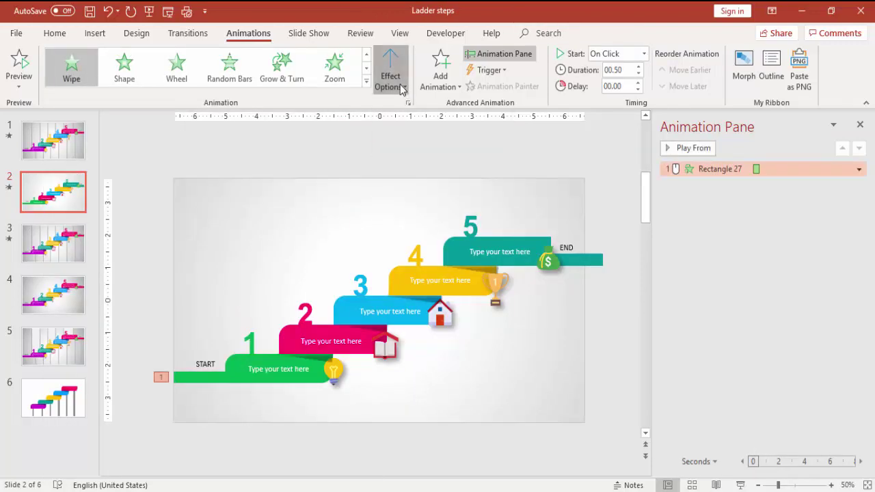
left_click(413, 156)
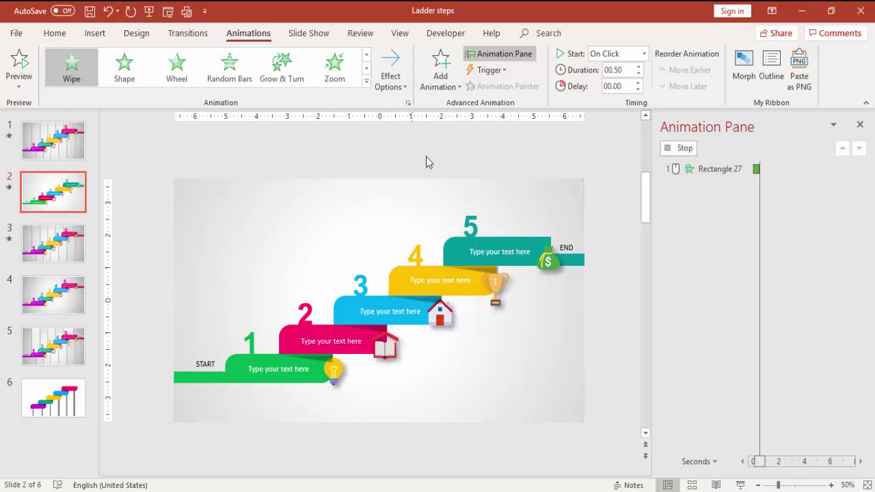
Give the START label a Wipe From Left entrance starting With Previous.
left_click(207, 358)
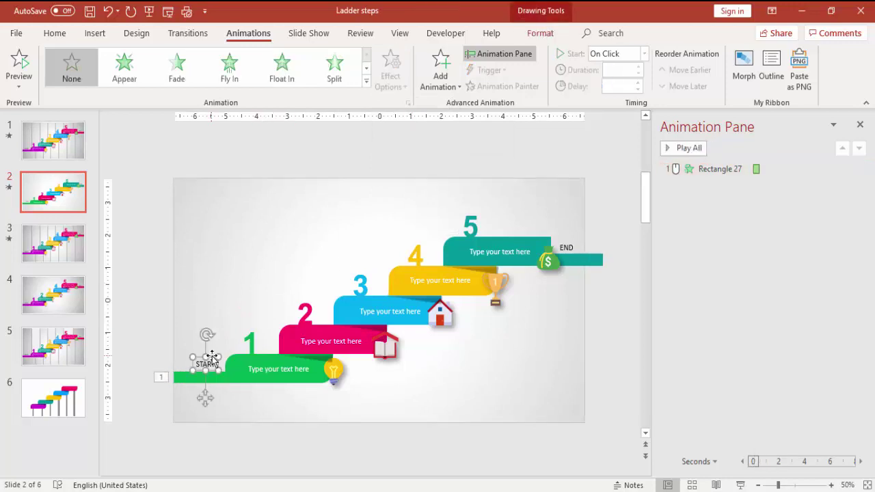
left_click(367, 81)
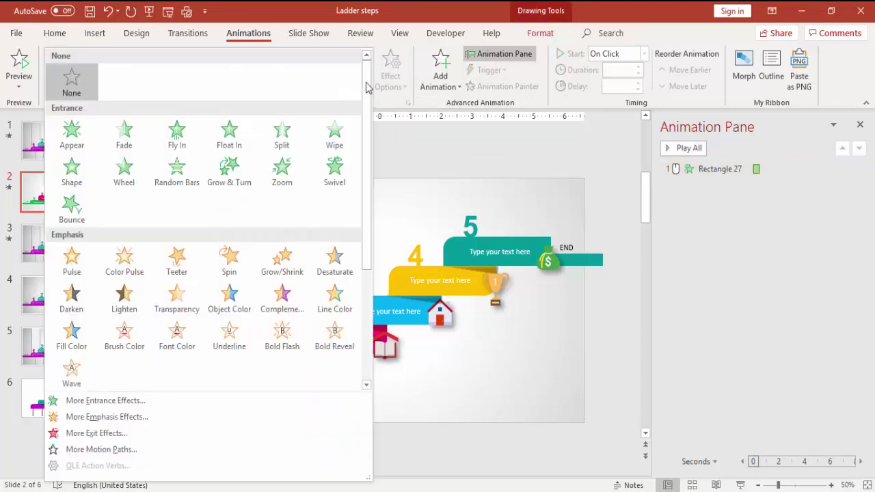
left_click(339, 133)
left_click(391, 76)
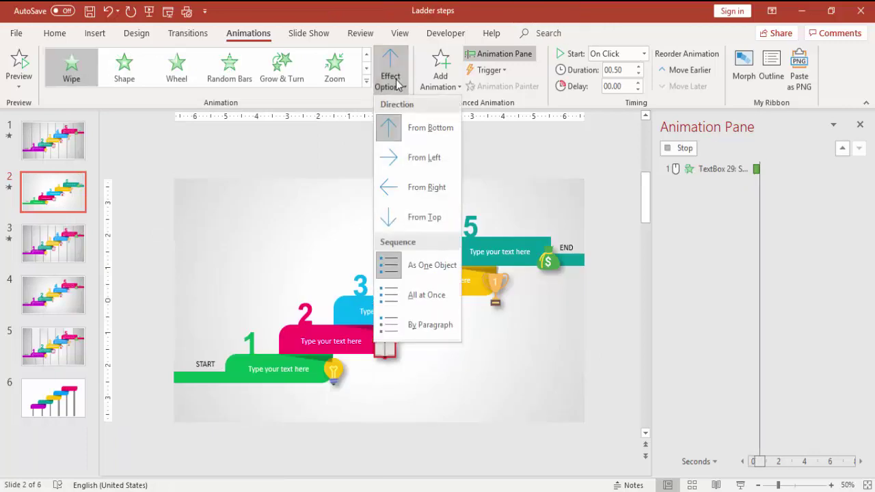
left_click(425, 157)
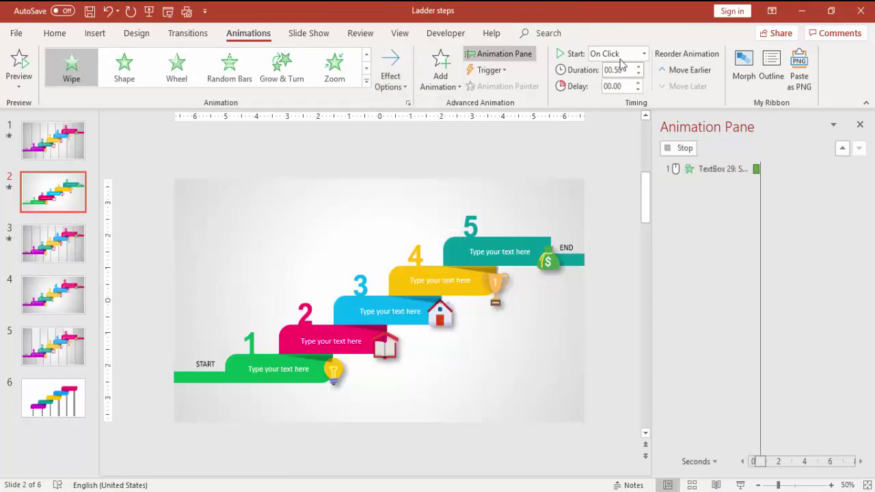
left_click(645, 54)
left_click(625, 82)
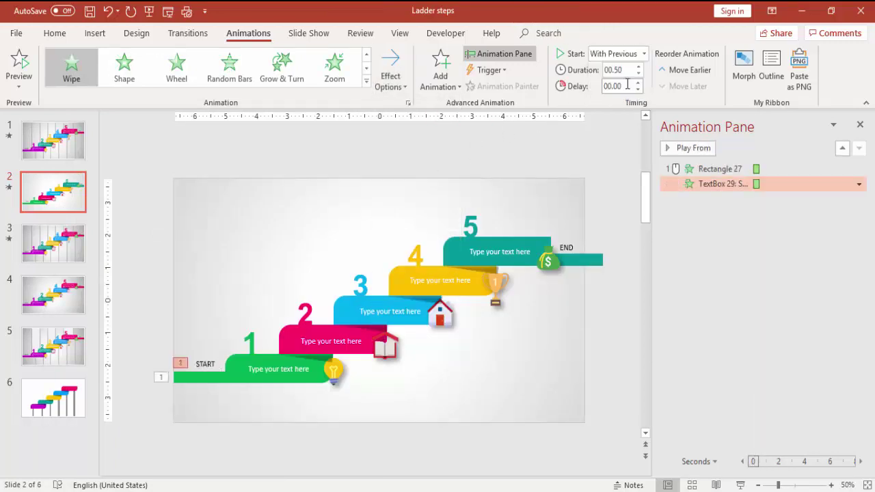
Give the step 1 group a Wipe From Left entrance starting After Previous.
left_click(230, 361)
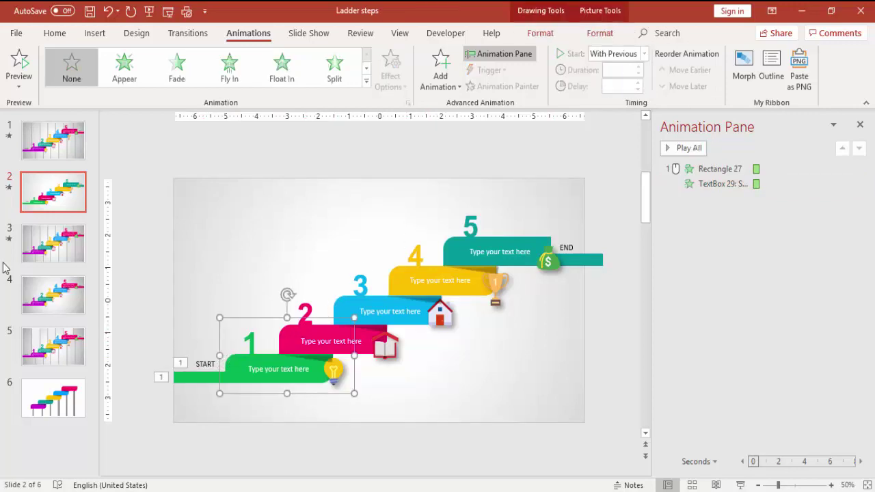
left_click(368, 82)
left_click(335, 141)
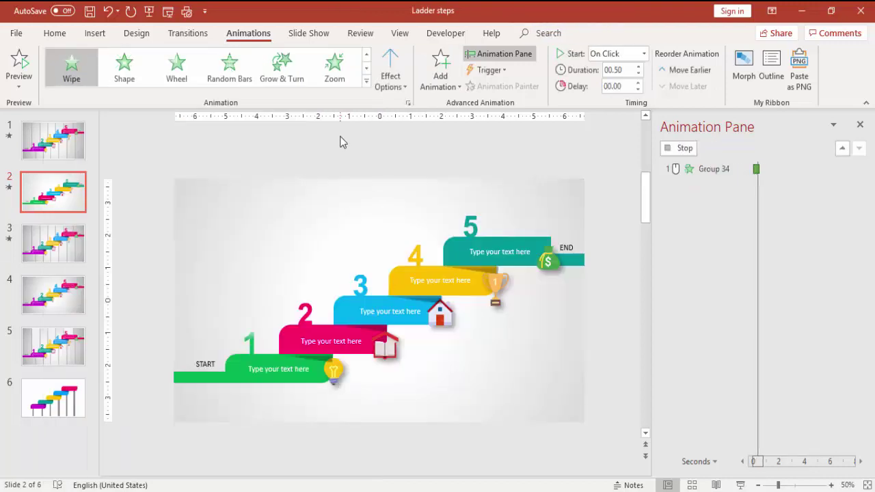
left_click(390, 80)
left_click(428, 159)
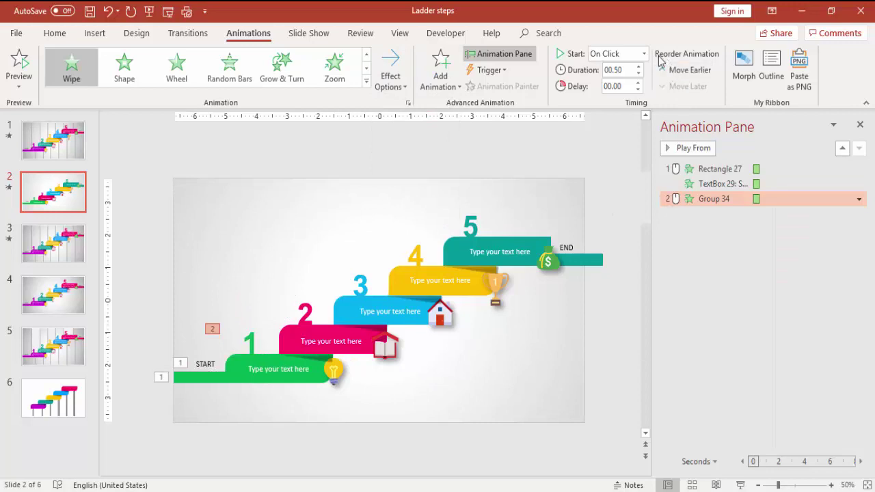
left_click(644, 53)
left_click(623, 93)
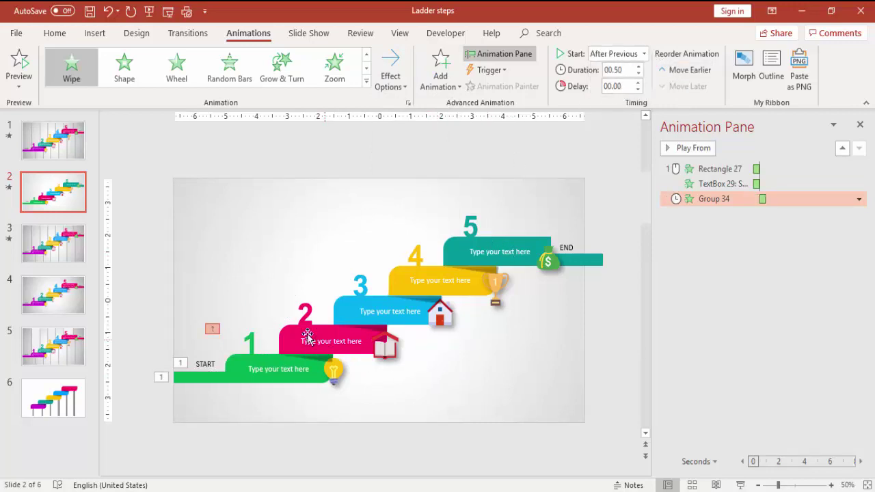
left_click(281, 332)
Copy step 1's wipe animation onto the step 2 group with Animation Painter.
left_click(245, 364)
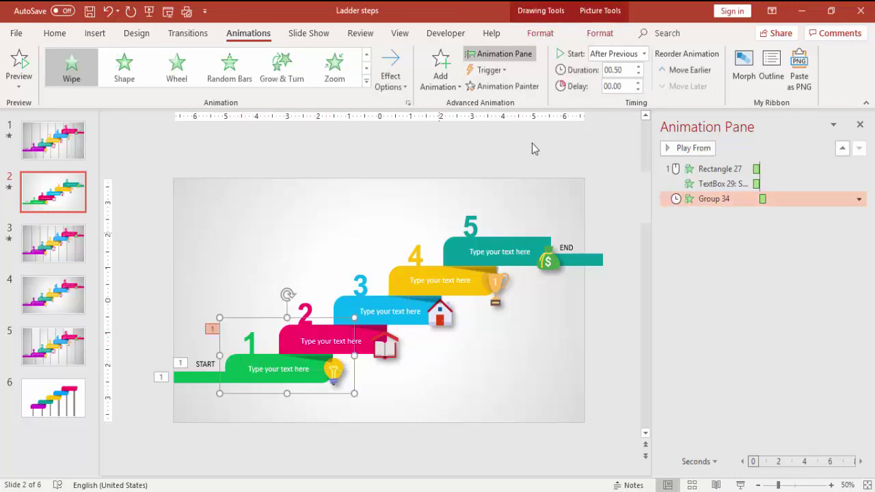
left_click(519, 89)
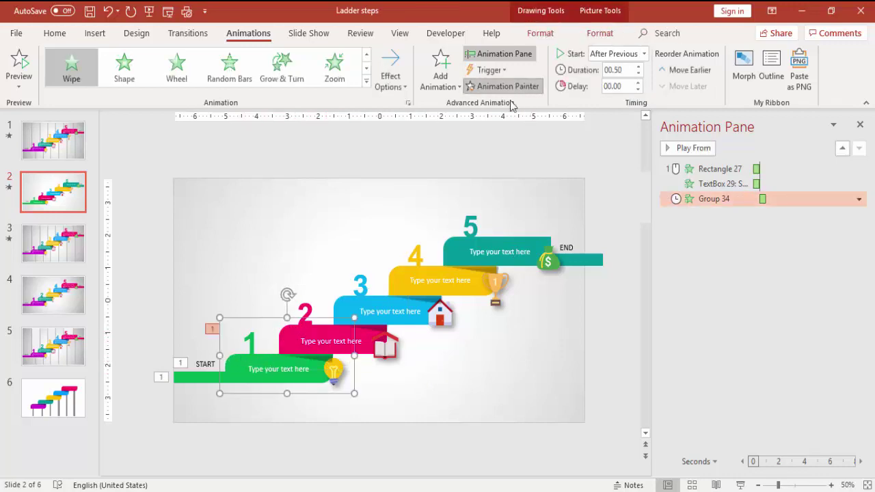
left_click(312, 325)
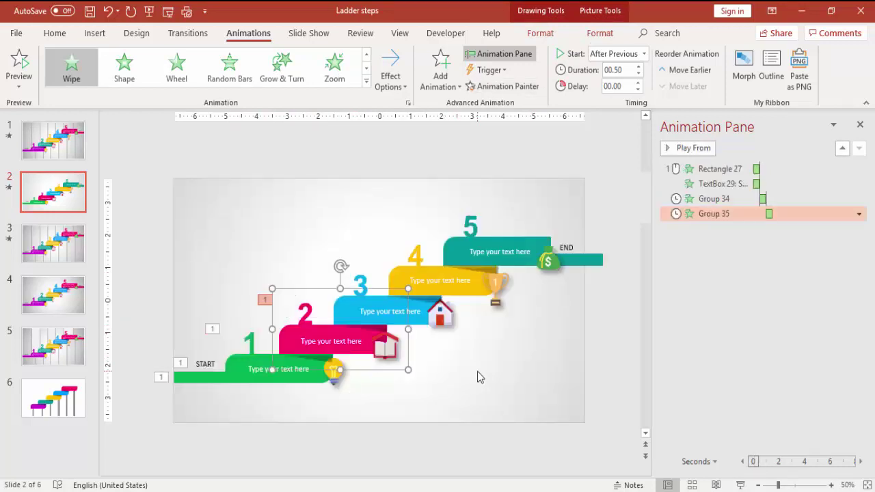
left_click(477, 372)
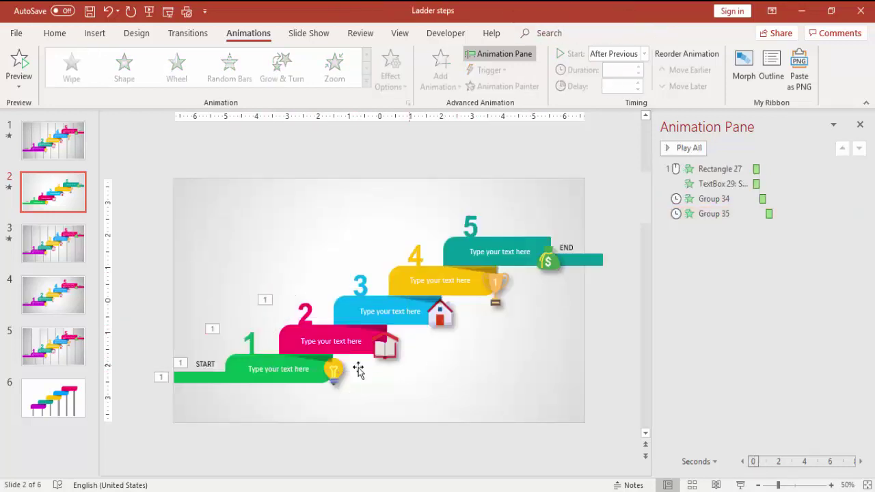
Give the strip under step 2 a Wipe From Left starting With Previous.
left_click(319, 360)
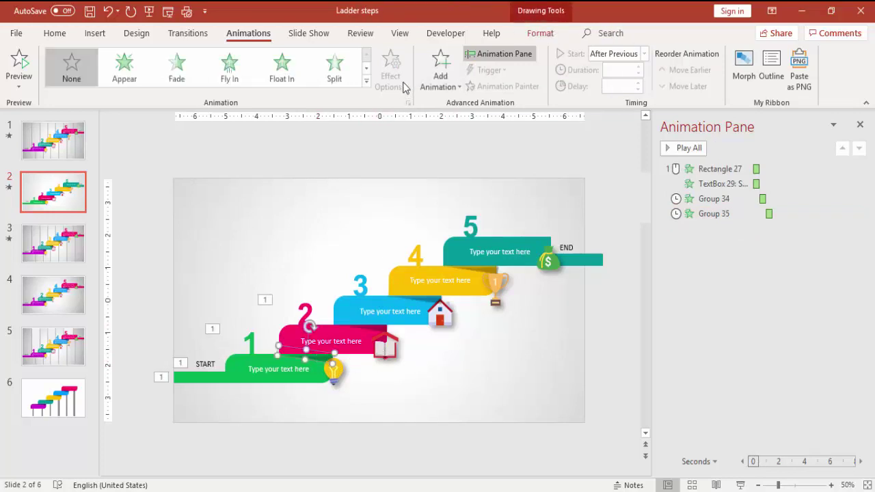
left_click(366, 80)
key("Escape")
left_click(395, 81)
left_click(424, 158)
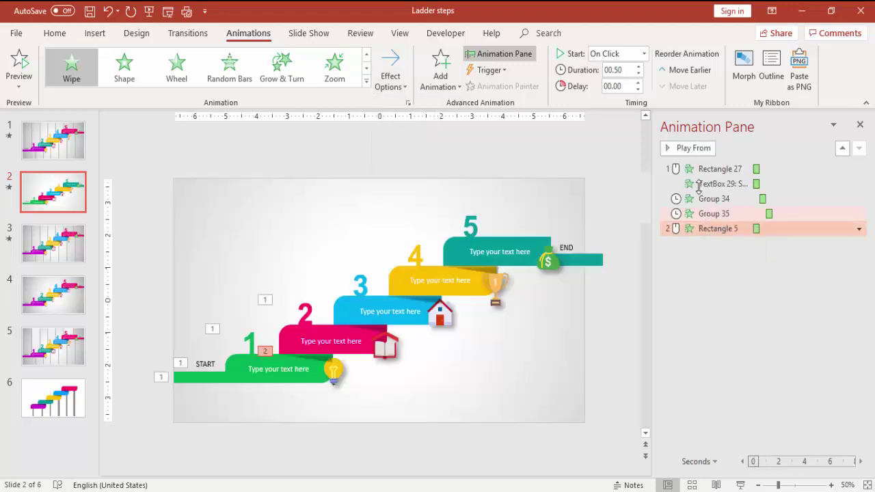
left_click(644, 54)
left_click(626, 83)
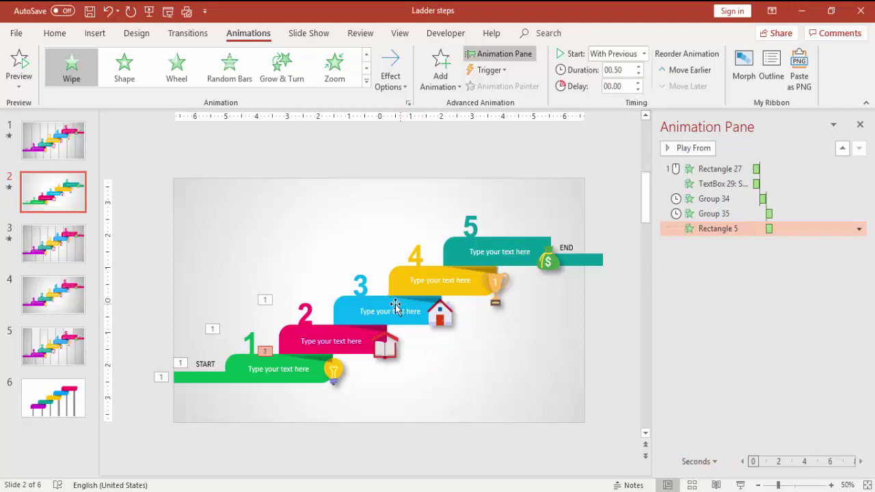
Paint step 2's group and strip animations onto the blue step 3 group and its strip.
left_click(291, 332)
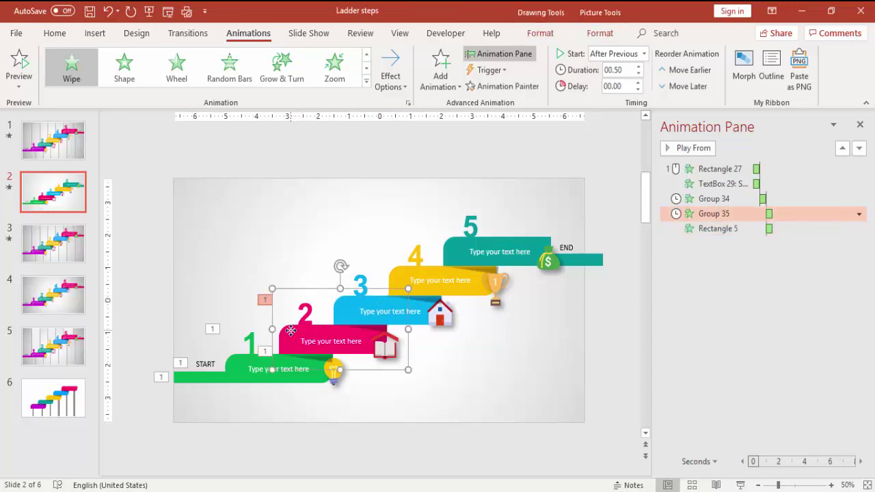
left_click(498, 86)
left_click(413, 314)
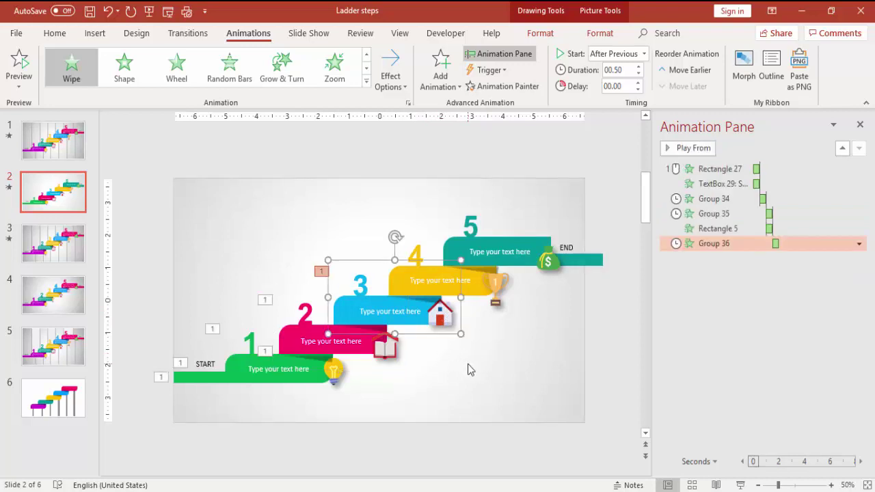
left_click(471, 364)
left_click(384, 320)
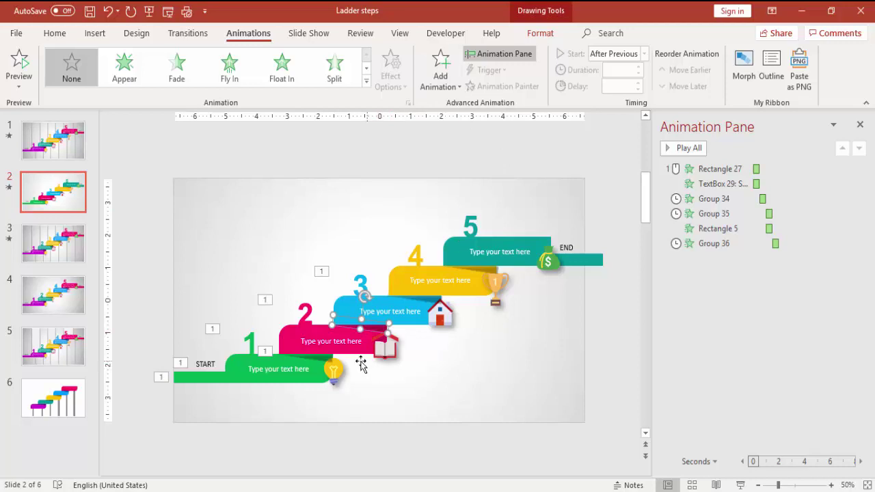
left_click(321, 361)
left_click(501, 86)
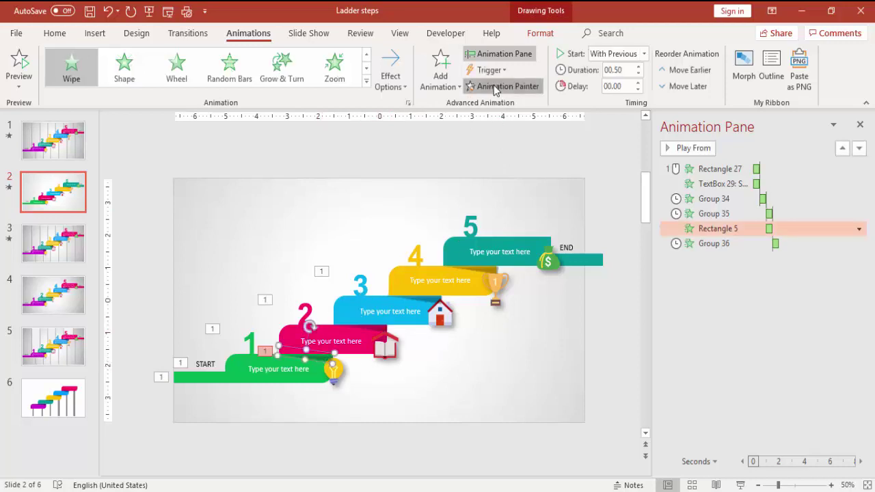
left_click(380, 333)
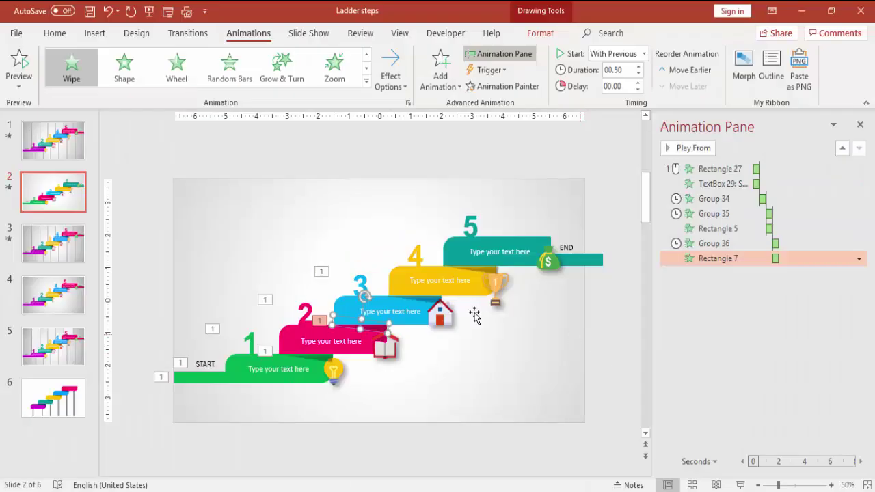
left_click(467, 346)
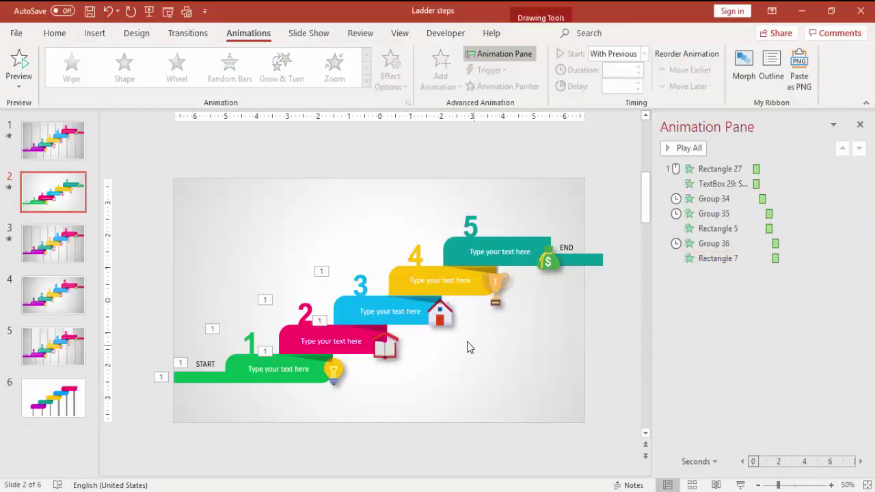
Paint step 3's group and strip animations onto the yellow step 4 group and its strip.
left_click(349, 302)
left_click(526, 85)
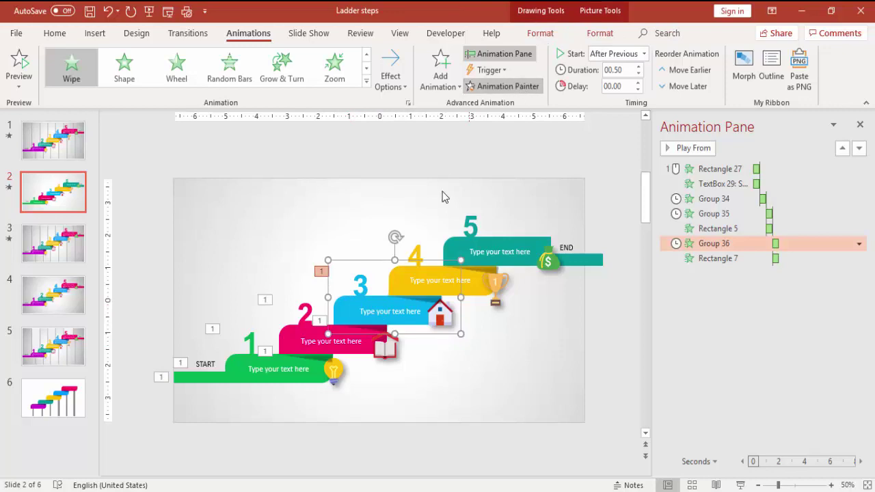
left_click(477, 286)
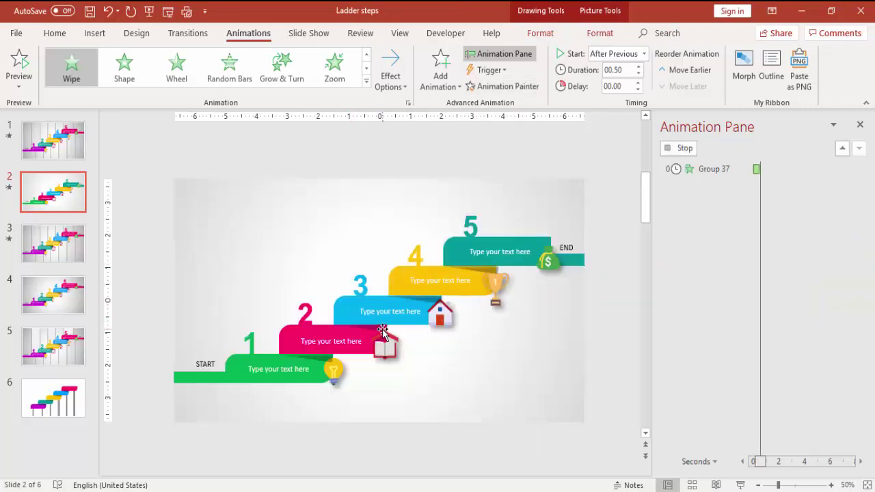
left_click(383, 333)
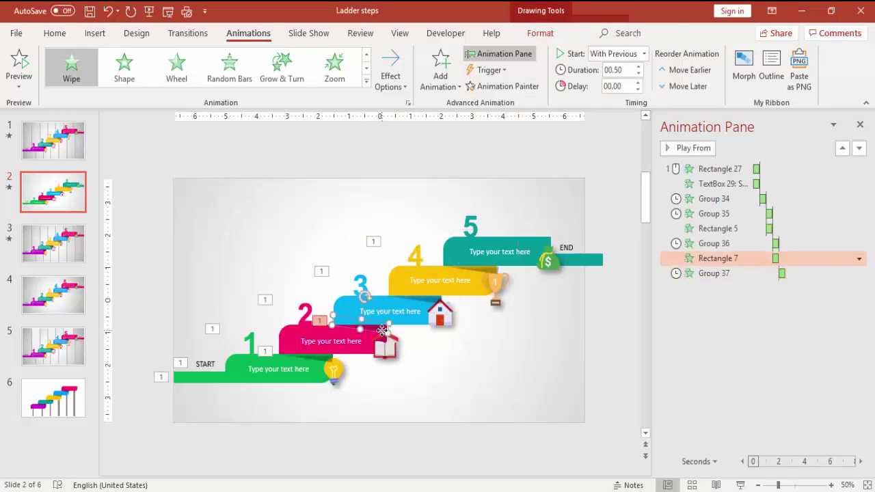
left_click(517, 87)
left_click(438, 300)
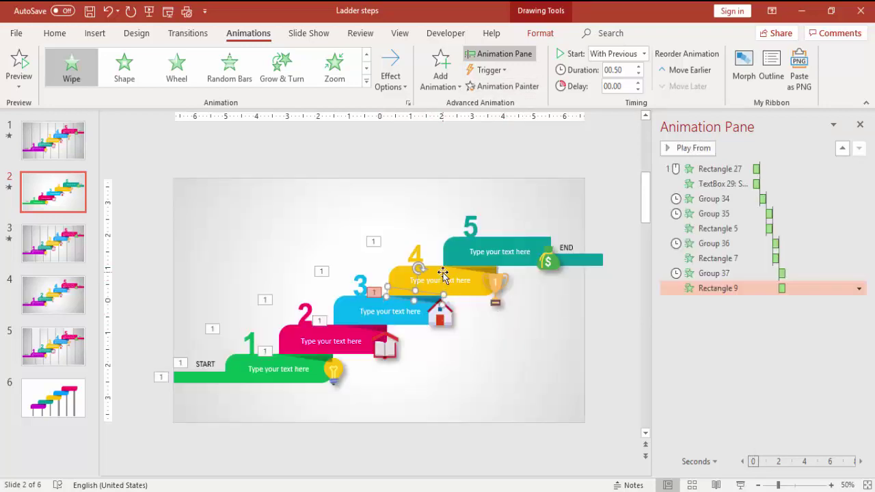
Paint step 4's group and strip animations onto the teal step 5 group and its strip.
left_click(443, 273)
left_click(503, 86)
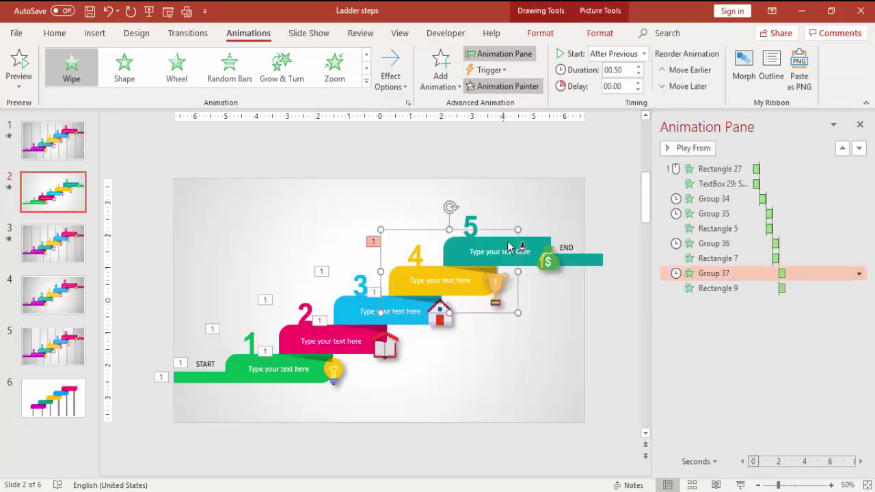
left_click(530, 242)
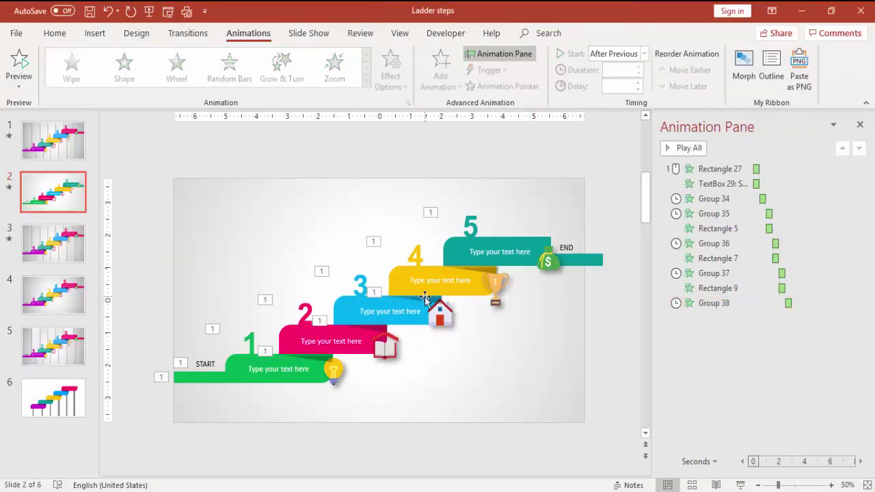
left_click(420, 295)
left_click(500, 86)
left_click(493, 274)
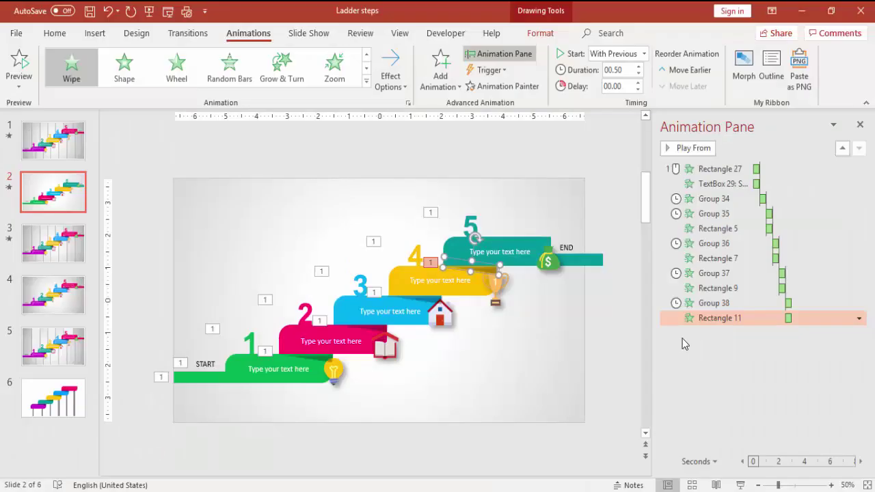
left_click(294, 330)
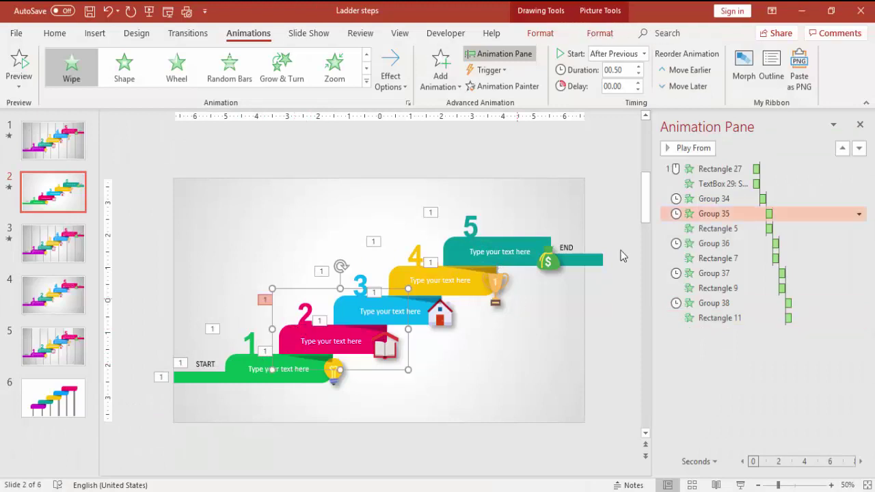
Set the Start timing of the step 2, 3, 4 and 5 group animations to On Click.
left_click(673, 213)
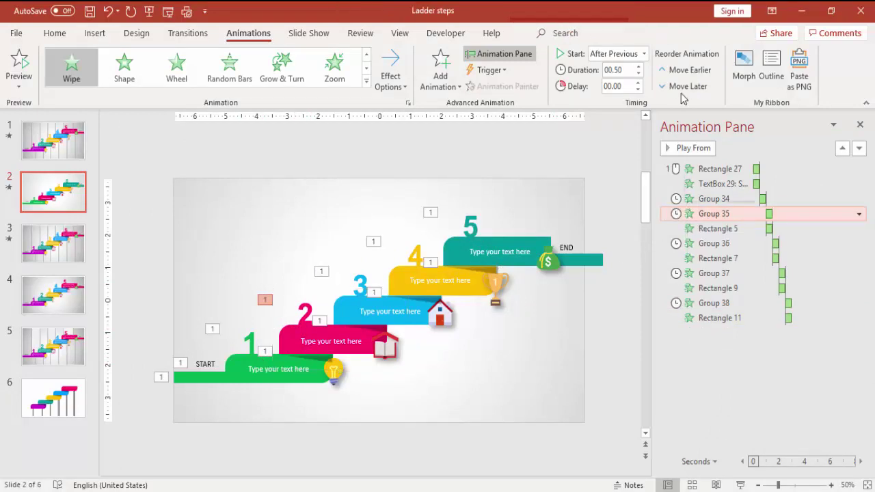
left_click(639, 53)
left_click(626, 69)
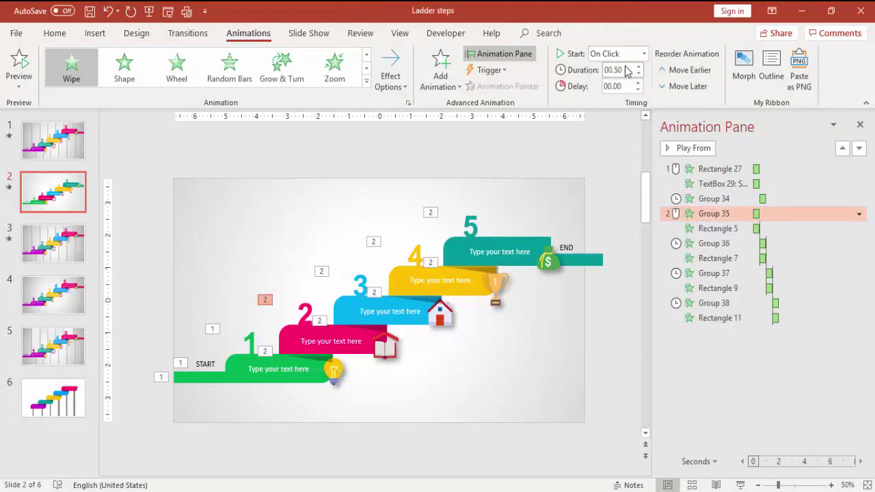
left_click(711, 244)
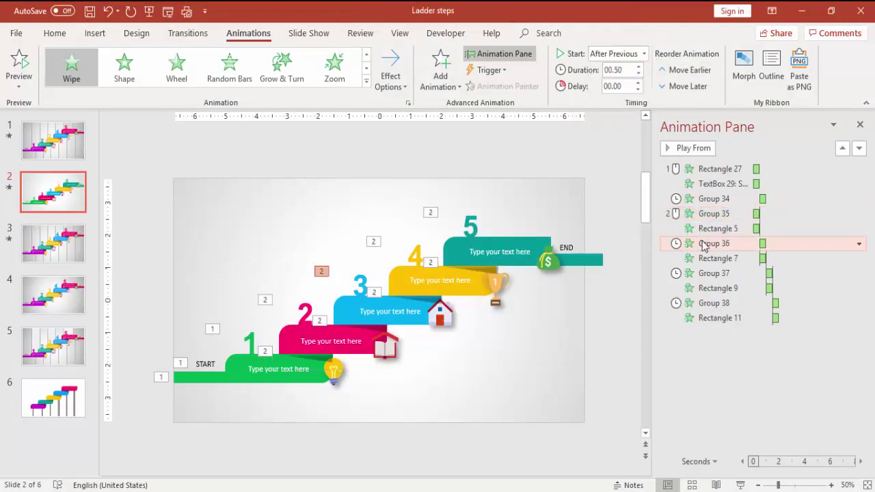
left_click(643, 53)
left_click(626, 70)
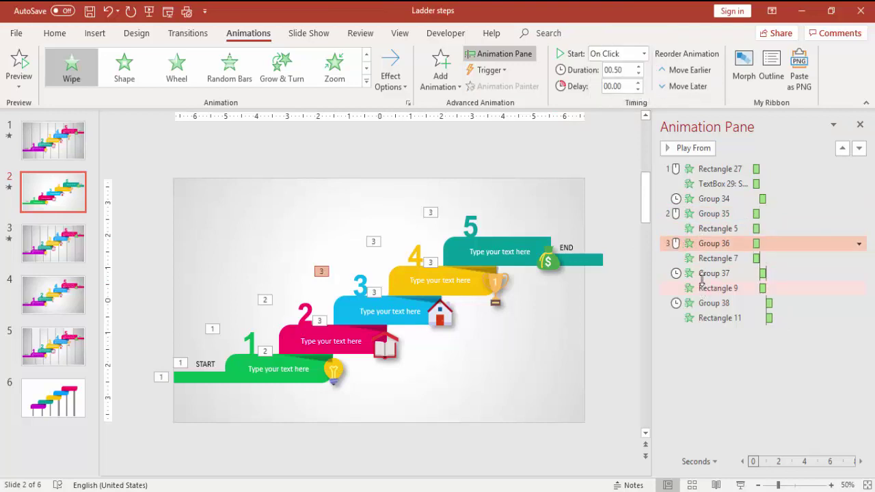
left_click(705, 274)
left_click(645, 53)
left_click(606, 69)
left_click(691, 304)
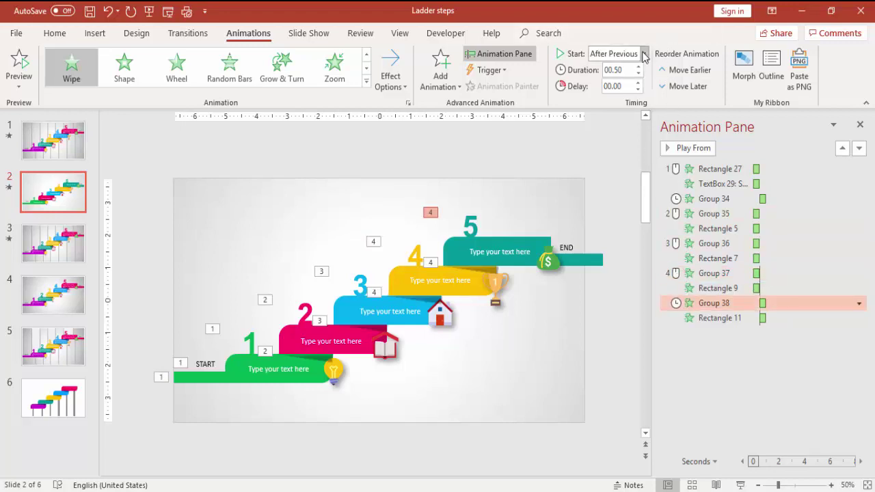
left_click(644, 53)
left_click(615, 70)
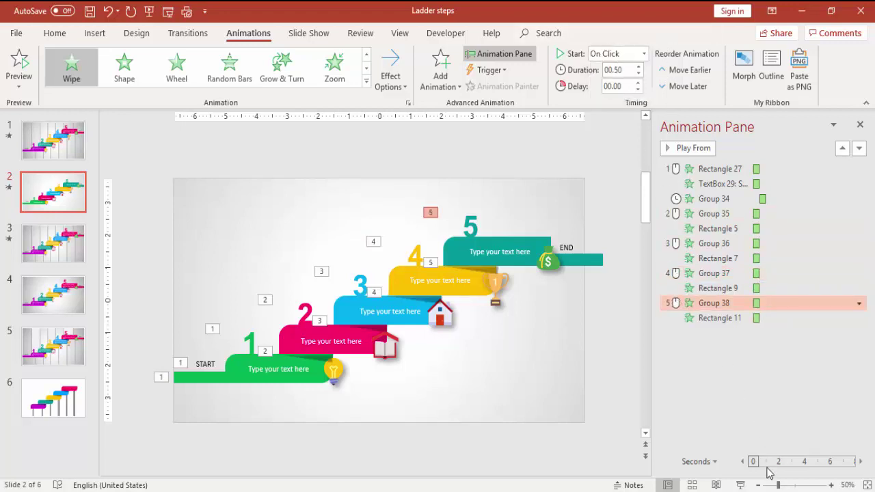